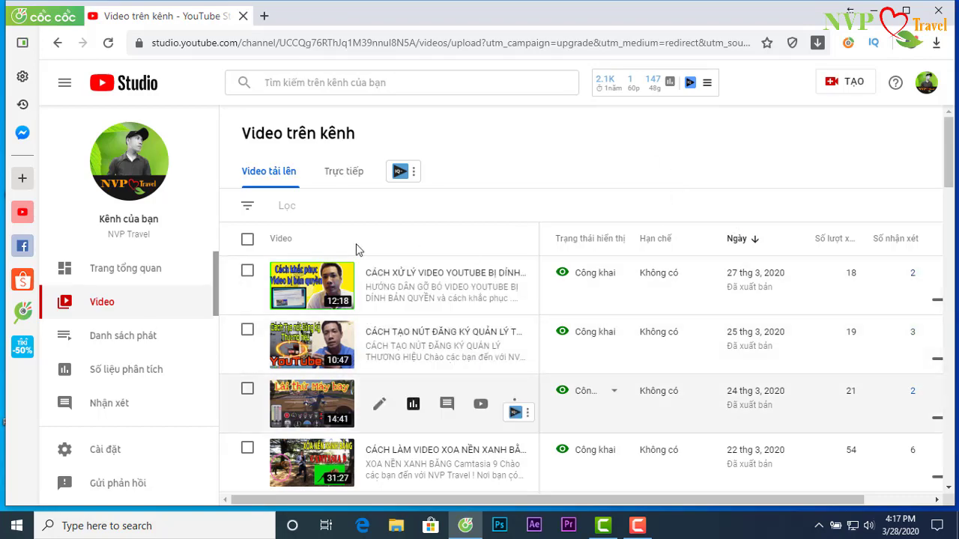
scroll(944, 182, down, 7)
scroll(948, 177, up, 6)
drag(948, 177, 936, 145)
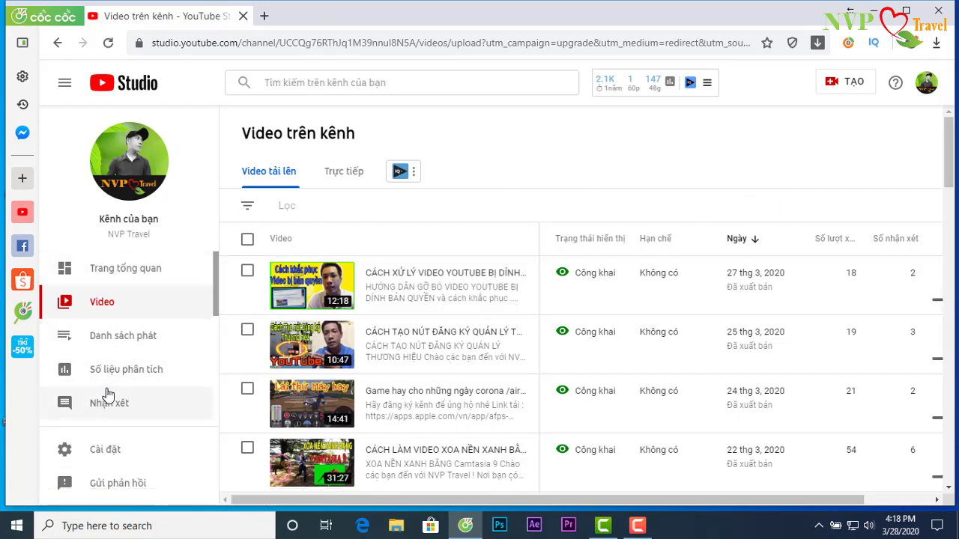
Step: Open the audio library (Thư viện âm thanh) from the channel's Studio page
scroll(163, 332, down, 1)
scroll(215, 321, down, 2)
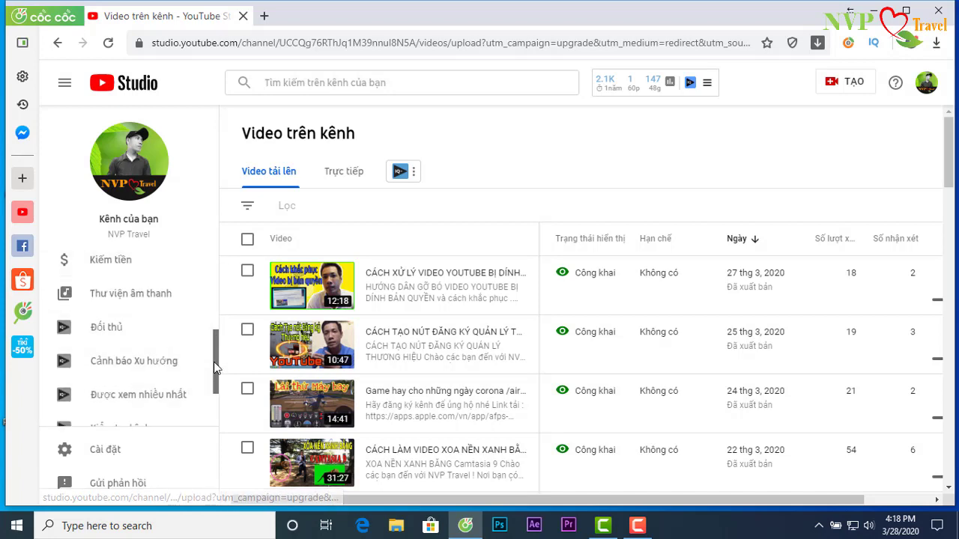
scroll(214, 342, up, 1)
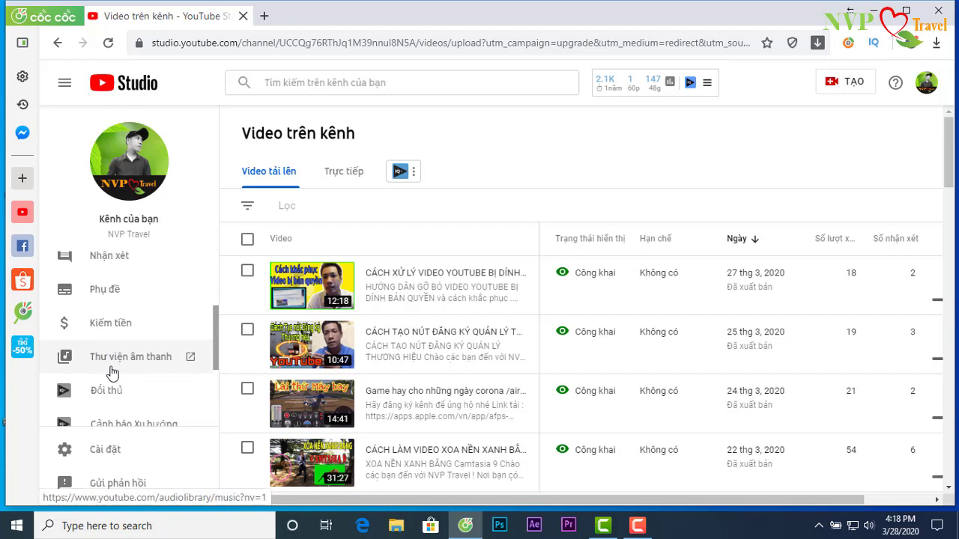
click(112, 357)
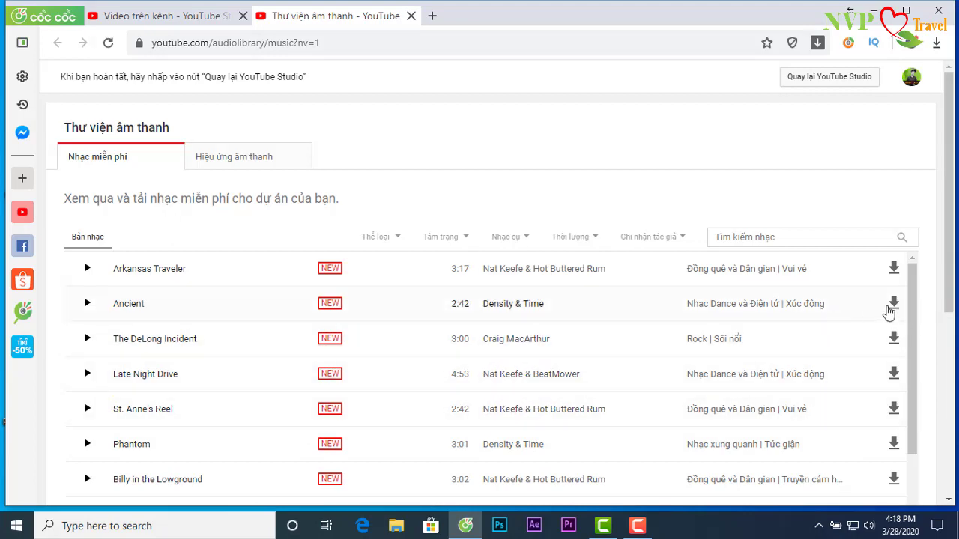
Step: Browse the list of free music tracks in the audio library
drag(912, 328, 927, 501)
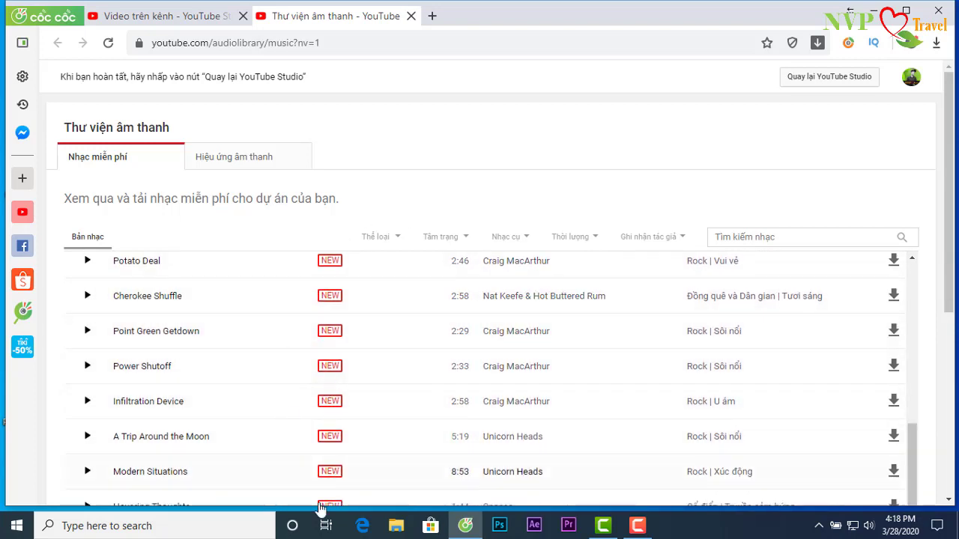
drag(914, 468, 917, 338)
scroll(915, 491, down, 4)
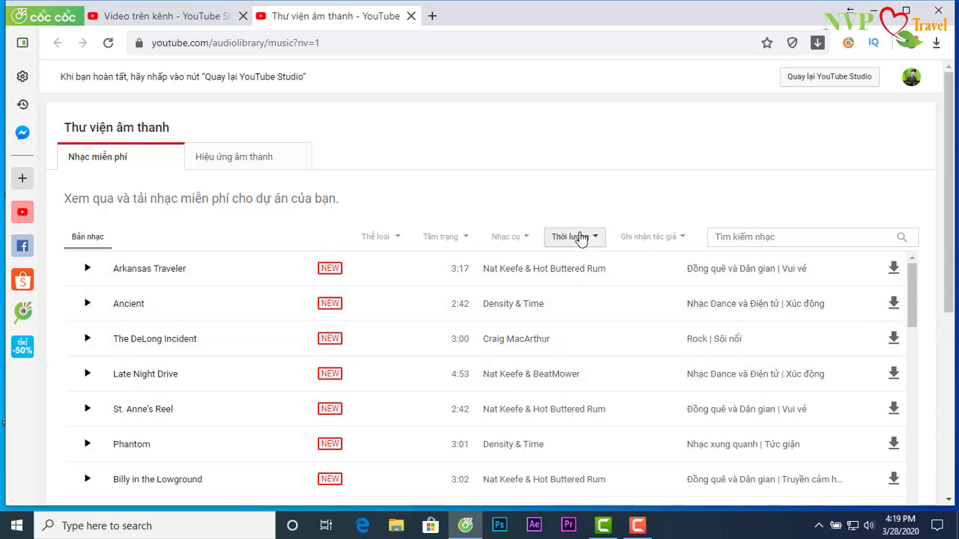
Step: Filter the free music by "Không bắt buộc ghi nhận tác giả" and reset the attribution filter to "Tất cả giấy phép"
click(657, 238)
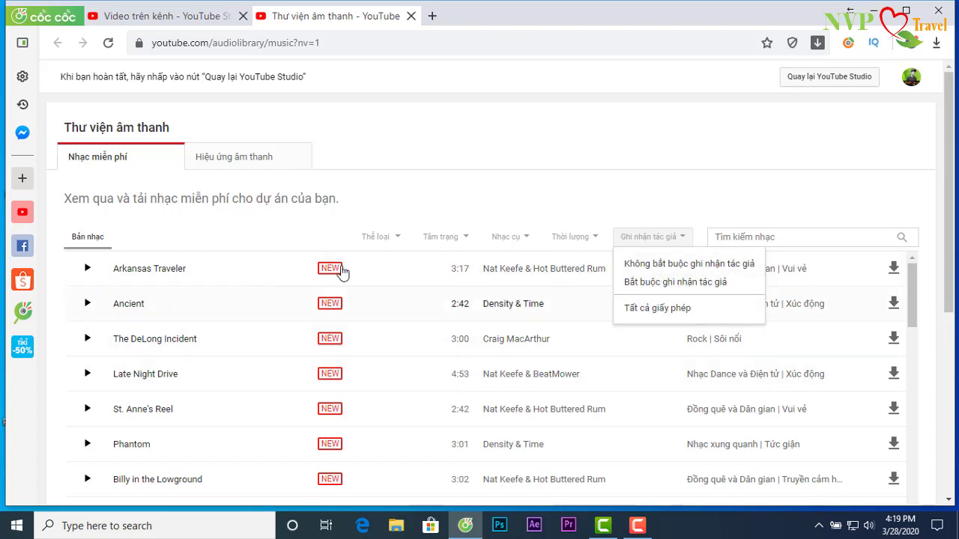
click(682, 238)
click(682, 238)
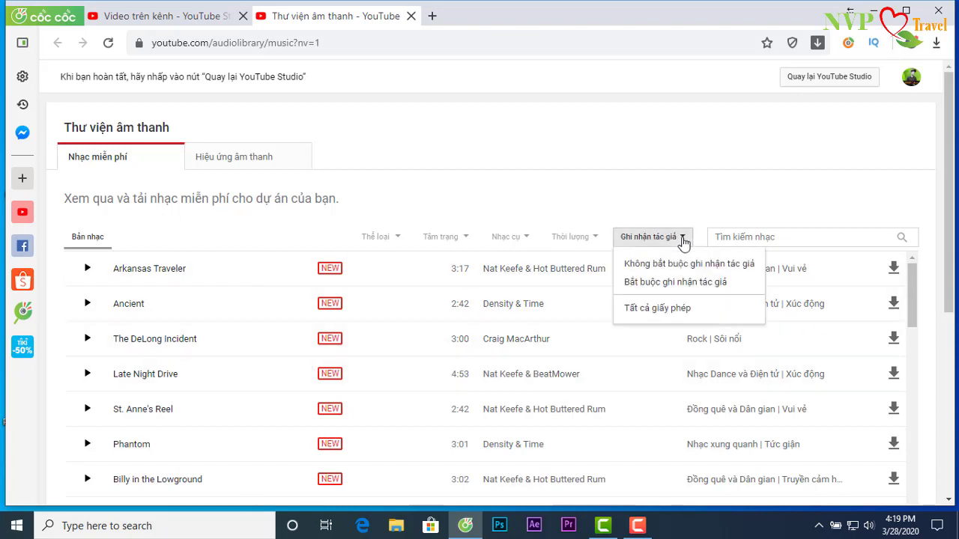
click(643, 265)
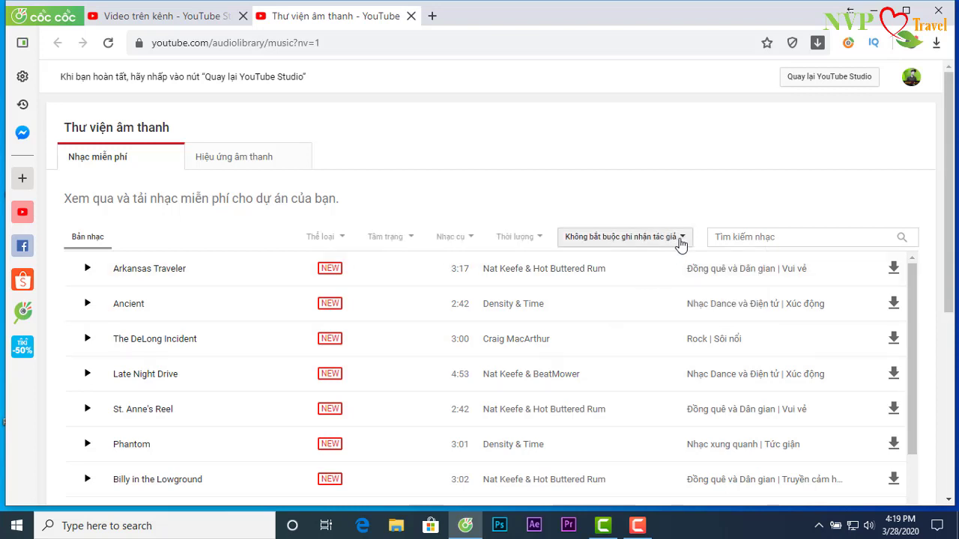
click(681, 238)
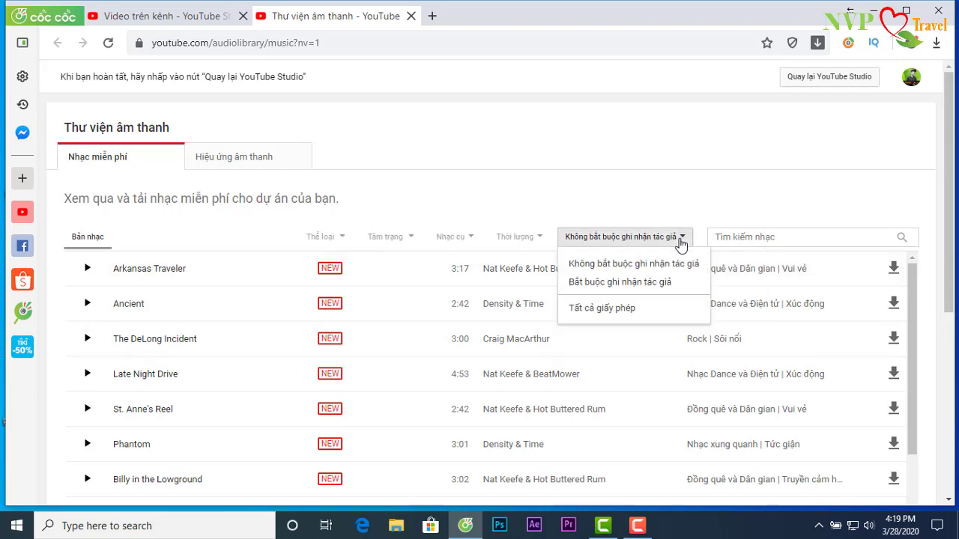
click(580, 310)
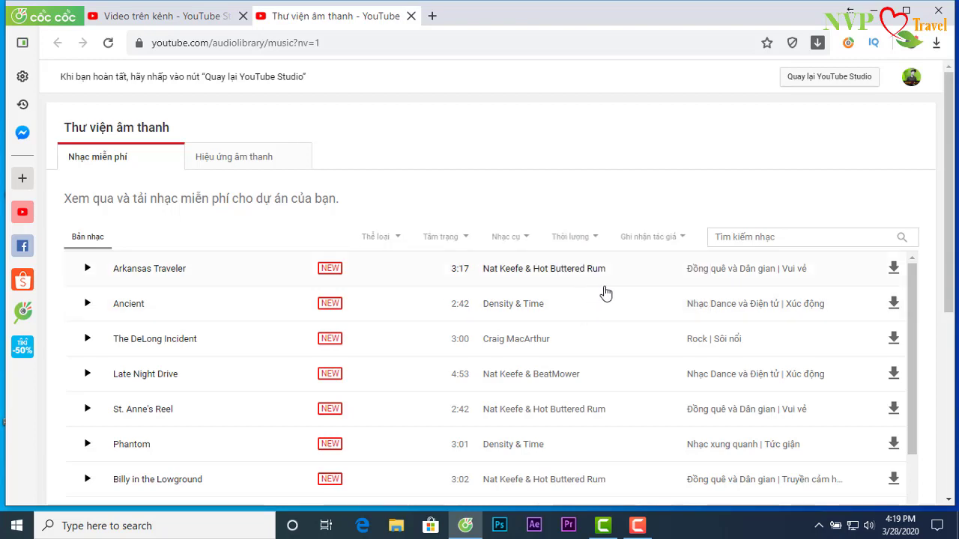
Step: Look further through the free music list and filter it to tracks marked "Bắt buộc ghi nhận tác giả"
scroll(786, 338, down, 12)
scroll(792, 409, down, 12)
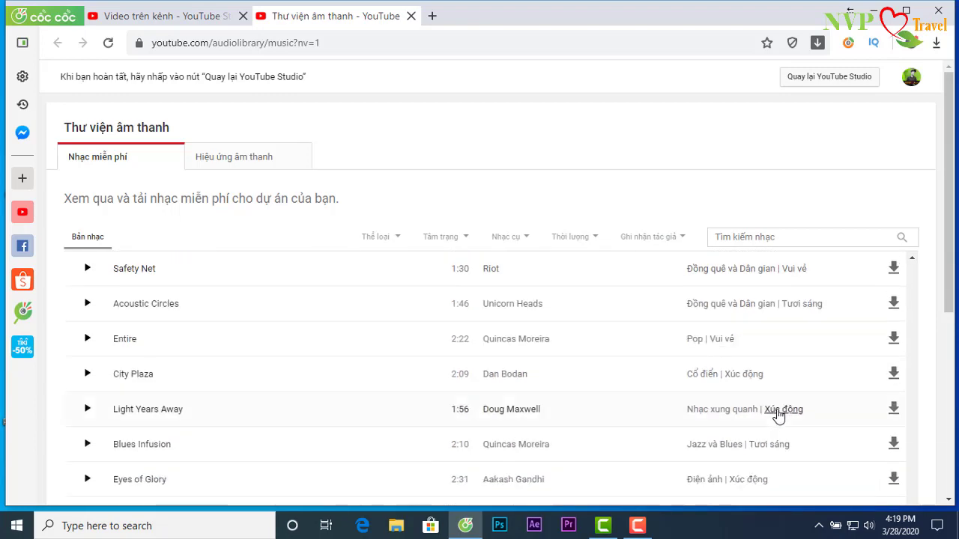
scroll(778, 416, down, 12)
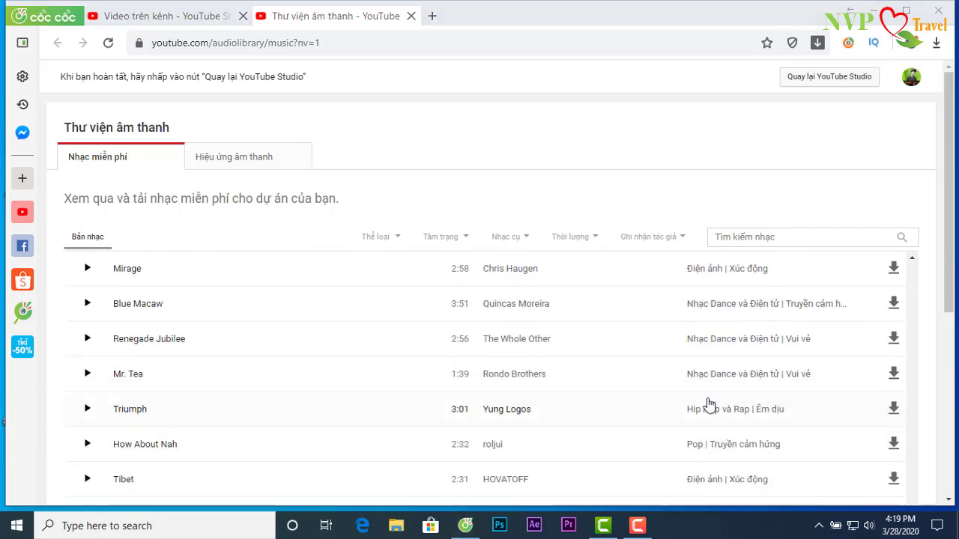
scroll(719, 412, down, 12)
scroll(729, 425, down, 12)
scroll(697, 336, down, 2)
click(678, 238)
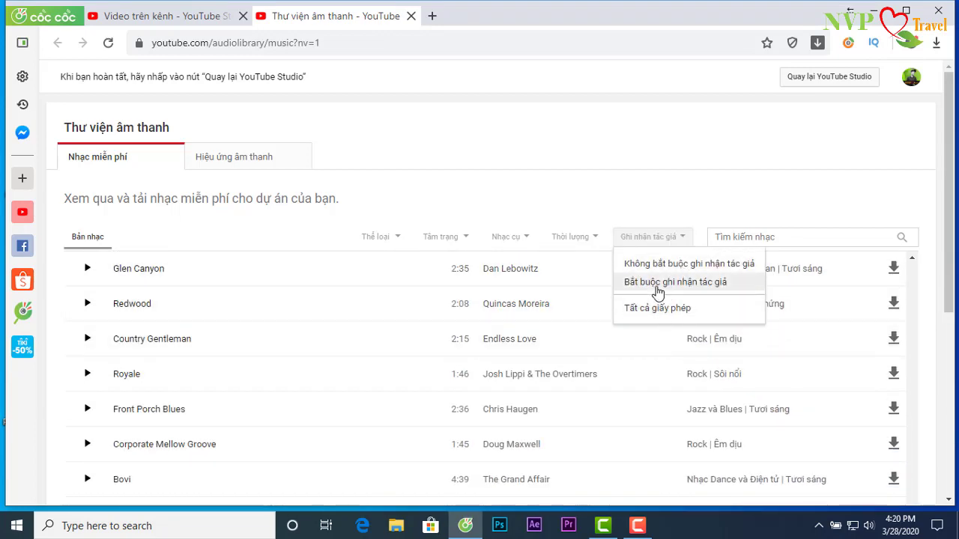
click(658, 282)
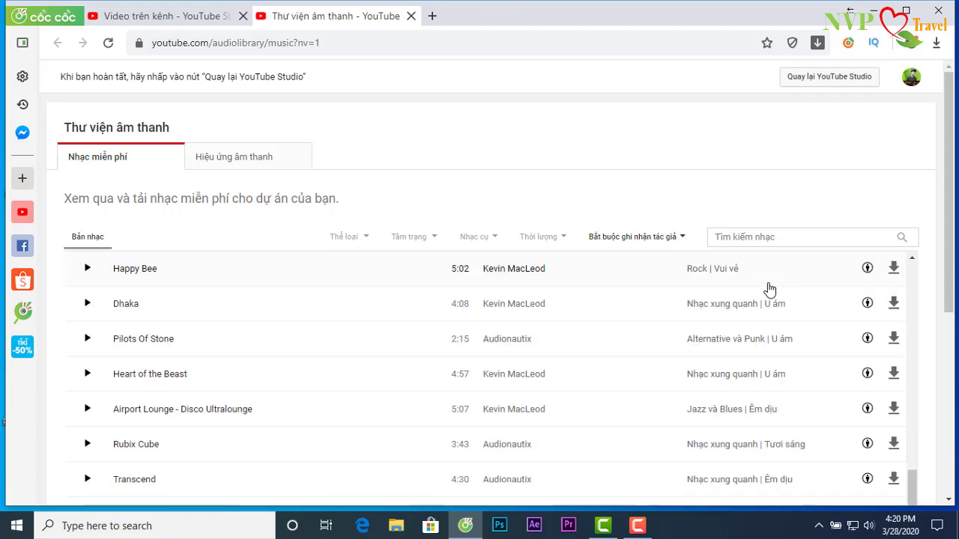
click(678, 239)
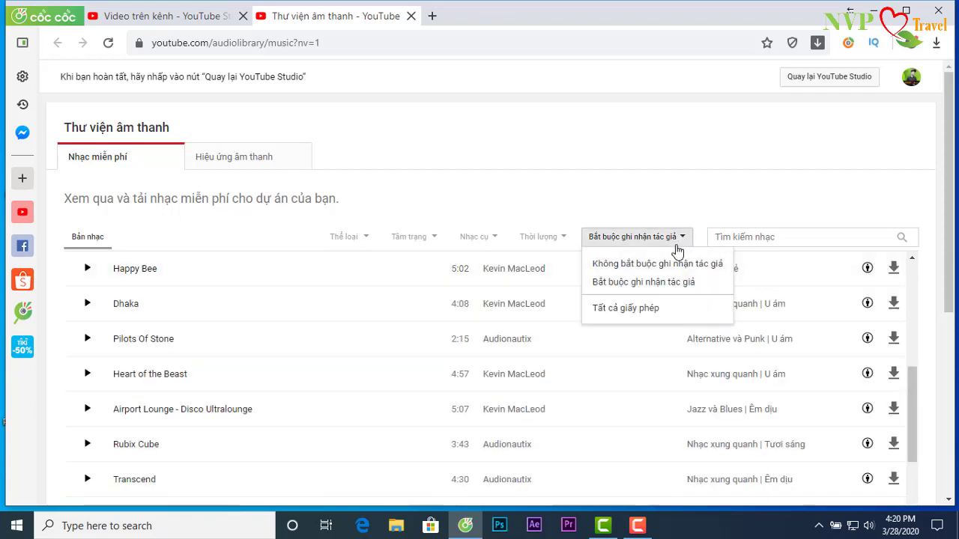
click(701, 192)
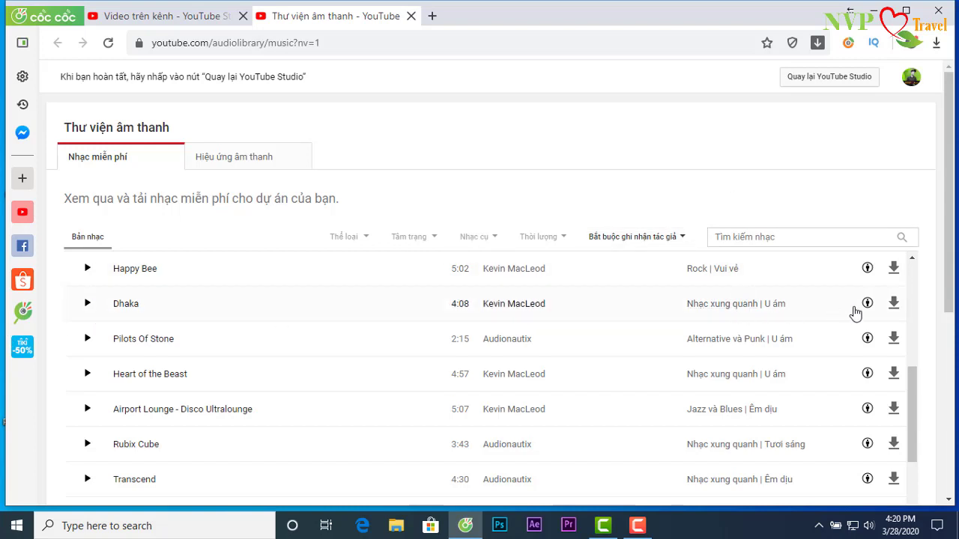
Step: Narrow the attribution-required tracks to the "Alternative và Punk" genre
mouse_move(869, 313)
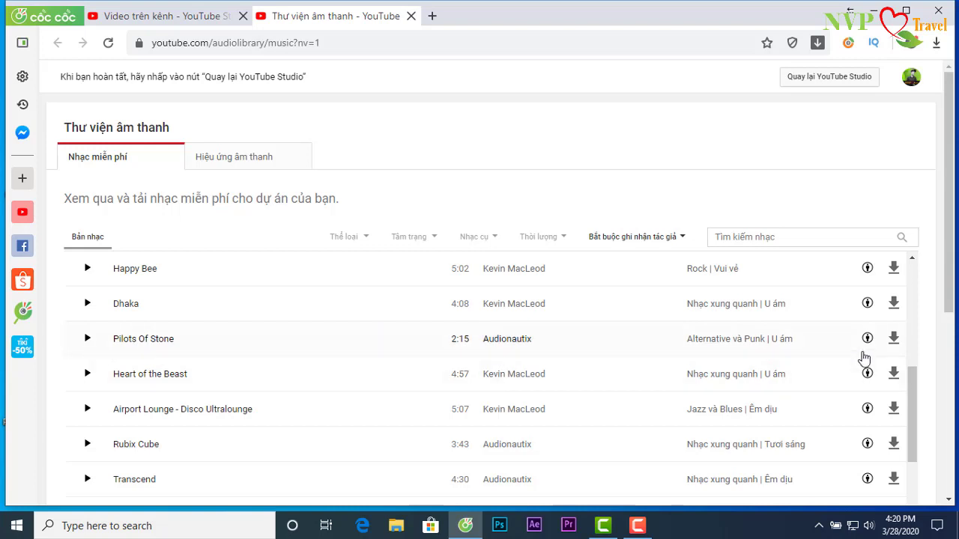
click(723, 341)
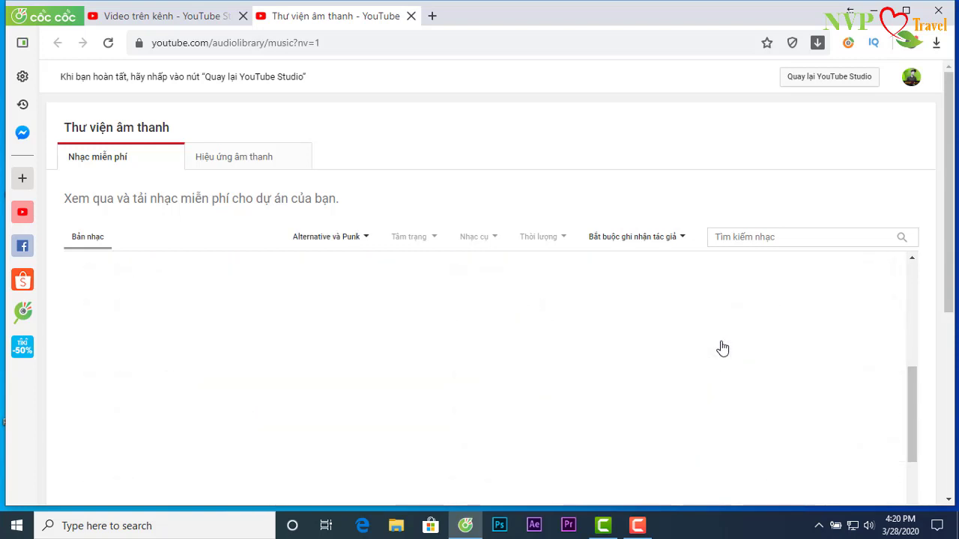
scroll(477, 263, up, 1)
scroll(517, 380, down, 1)
scroll(717, 368, up, 1)
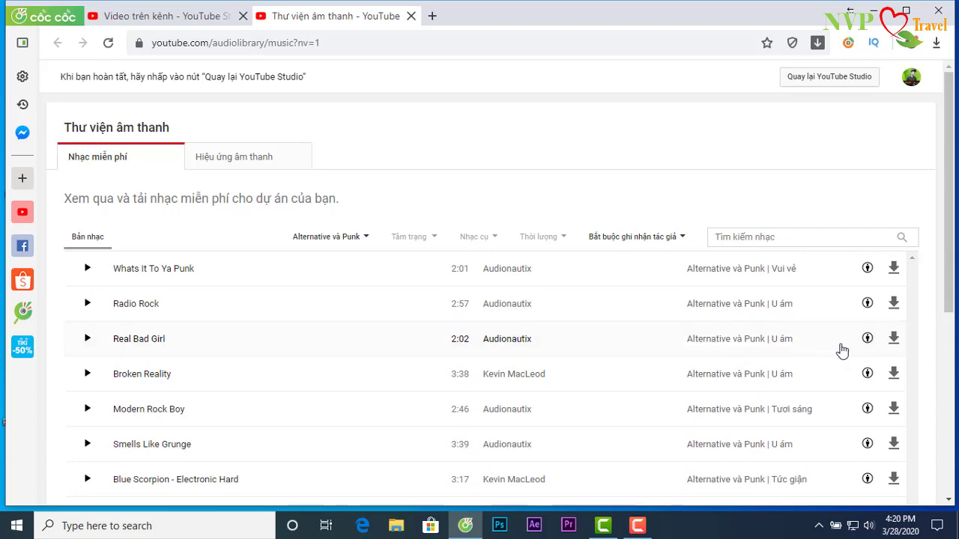
Step: Show the attribution details of "Real Bad Girl" and copy its Creative Commons licence and artist lines
click(869, 341)
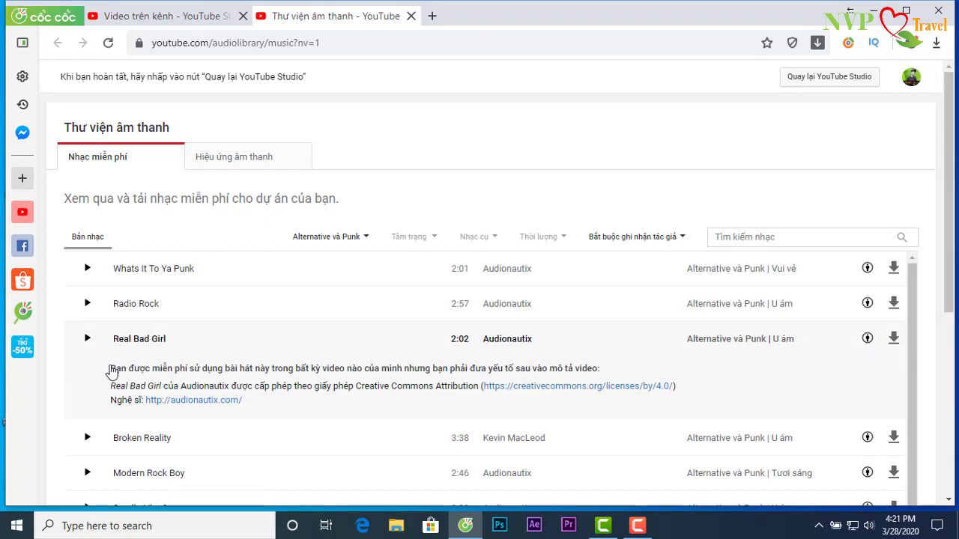
drag(110, 375, 173, 398)
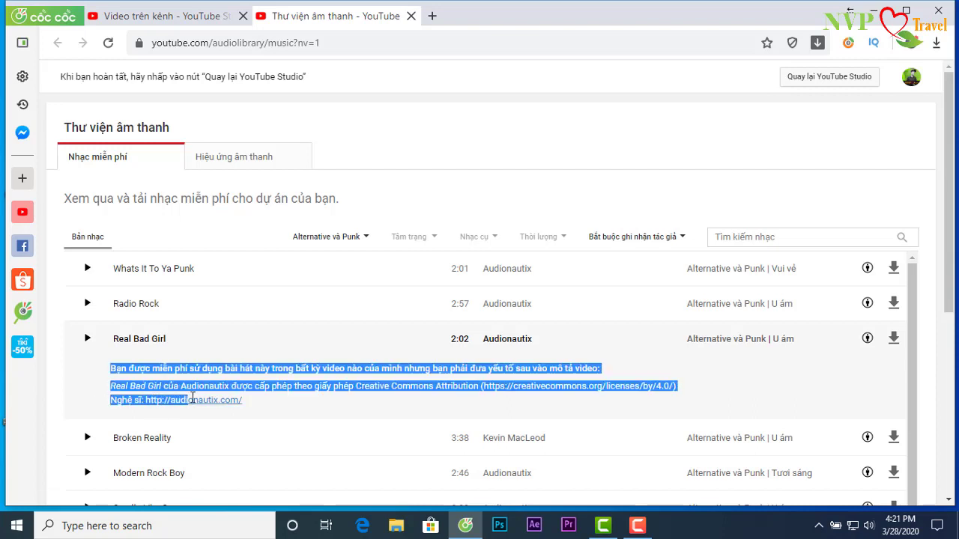
click(168, 386)
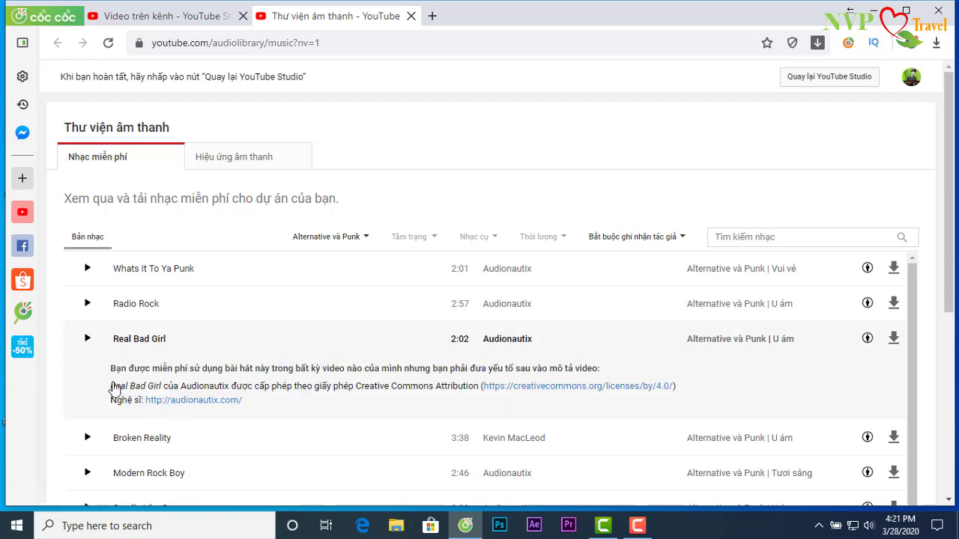
drag(242, 409, 112, 387)
right_click(138, 383)
click(181, 398)
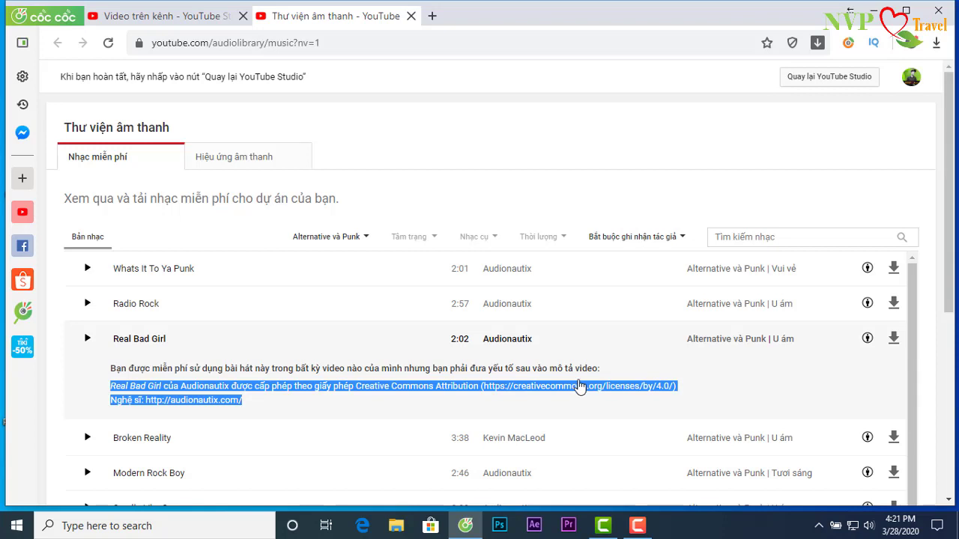
Step: Change the attribution filter to "Không bắt buộc ghi nhận tác giả" and browse the matching tracks
click(651, 244)
click(643, 262)
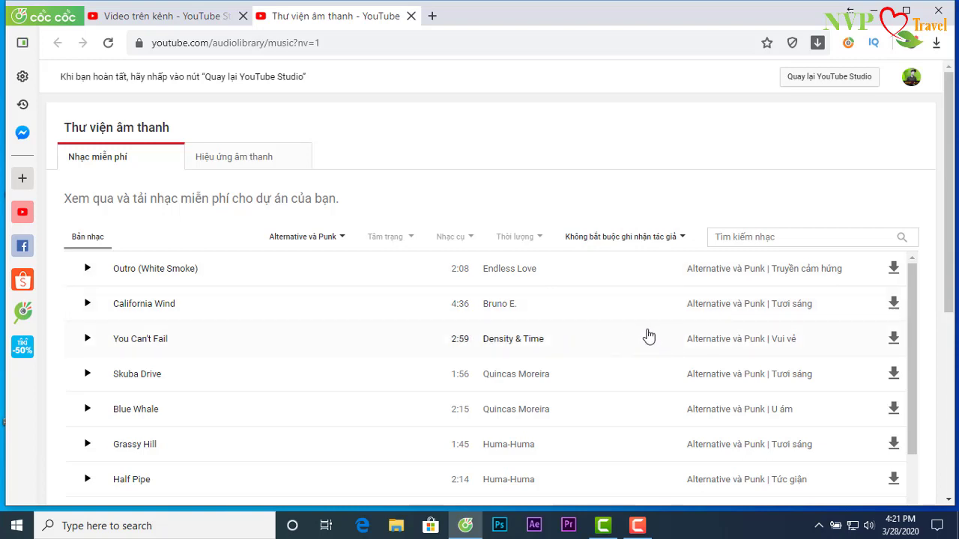
scroll(496, 366, down, 3)
scroll(424, 332, up, 3)
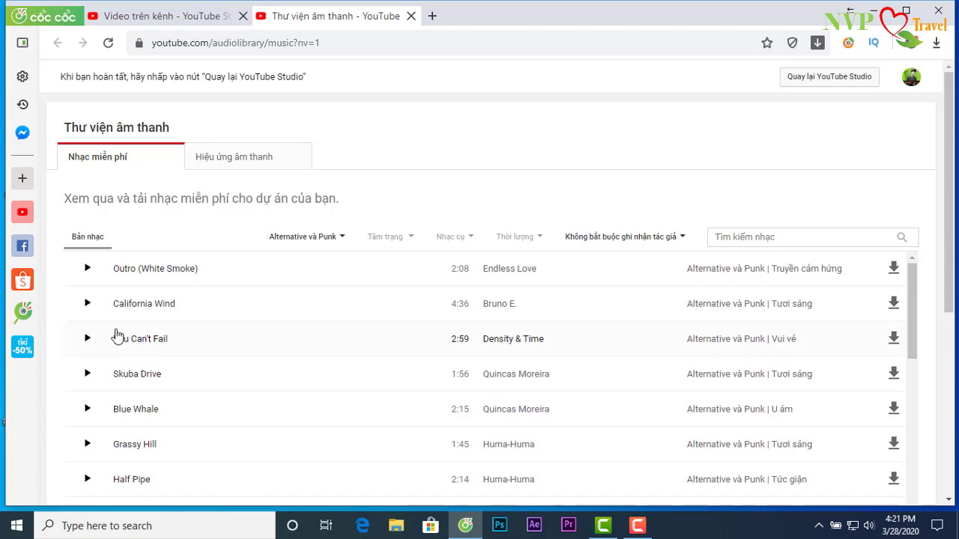
Step: Preview "California Wind", skipping to about 0:59, stop it, and set the speaker volume to 46
click(87, 305)
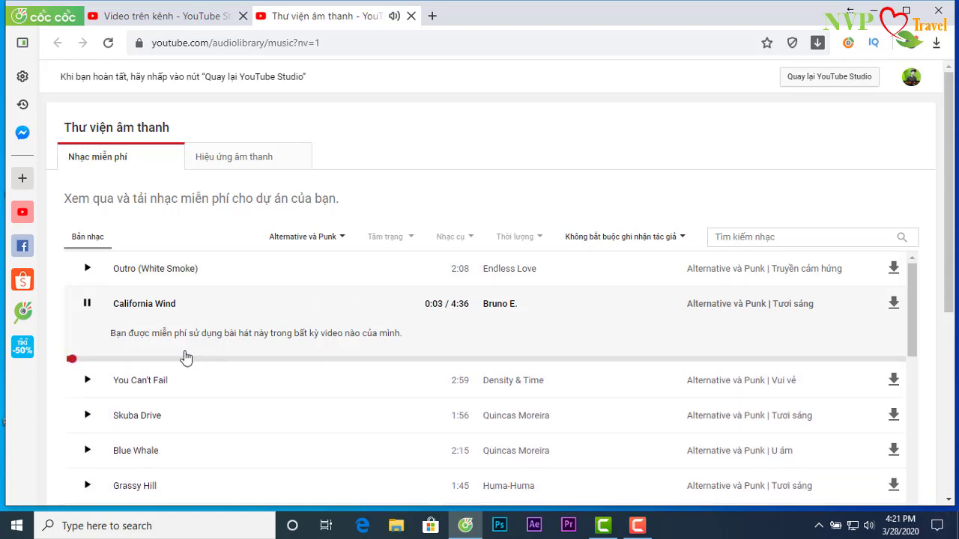
click(244, 360)
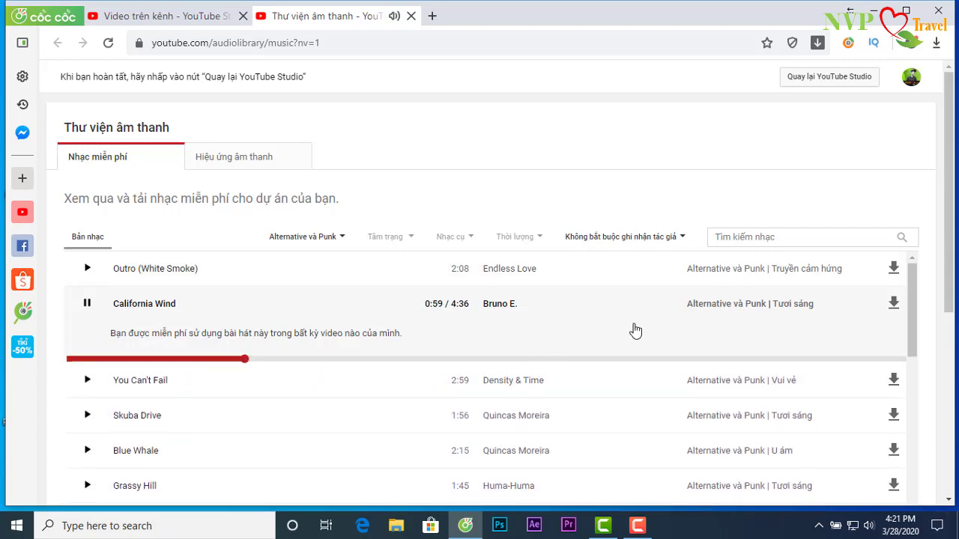
click(87, 307)
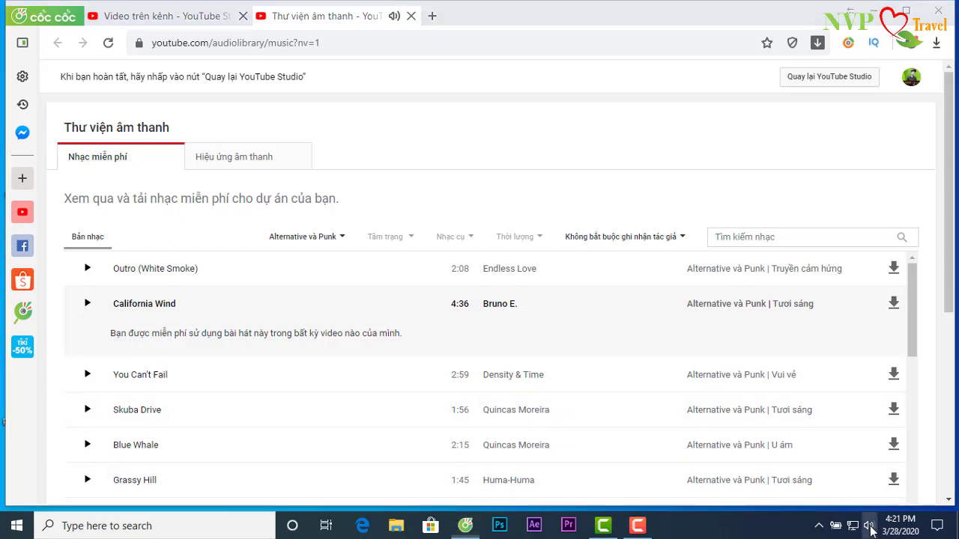
click(869, 526)
click(830, 496)
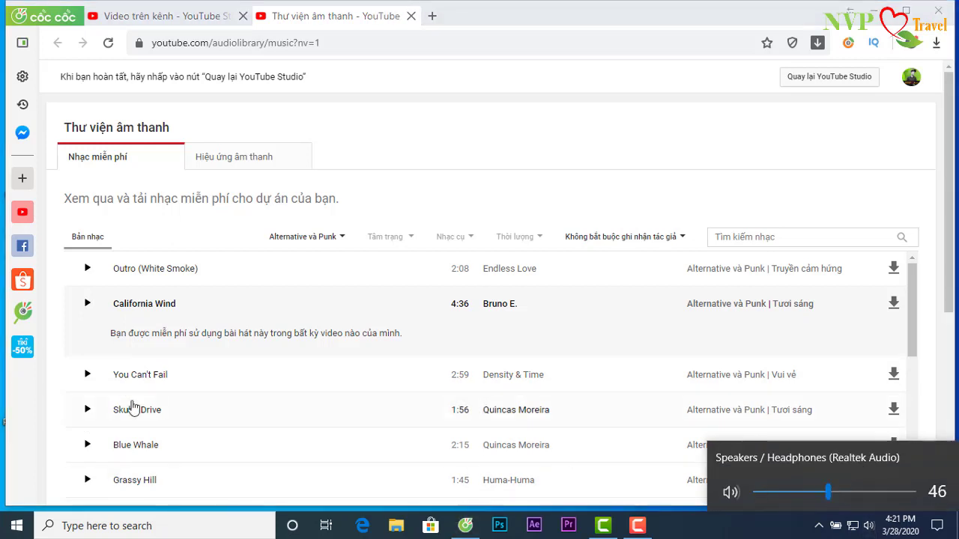
Step: Preview the tracks "You Can't Fail", "Skuba Drive" and "Blue Whale", skipping to about 0:22 in "Blue Whale"
click(84, 389)
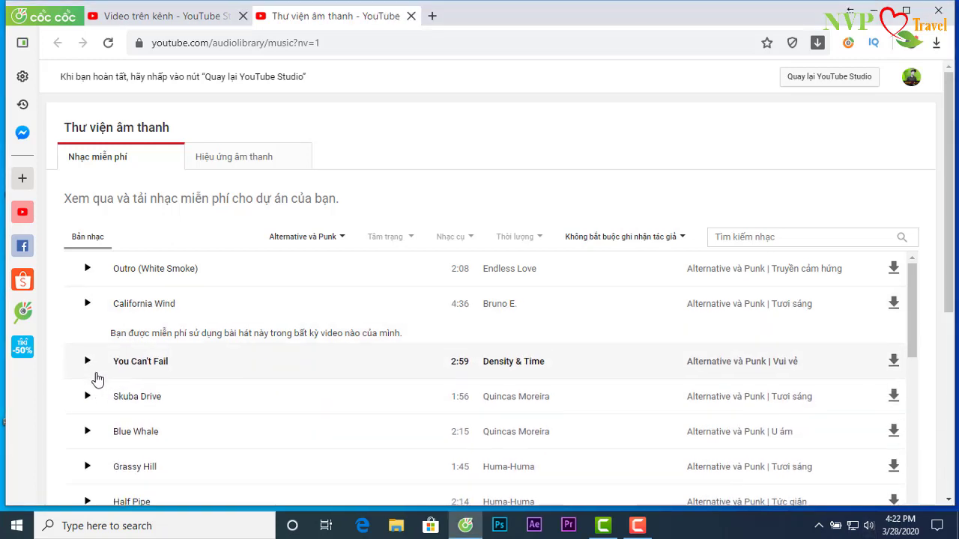
click(88, 410)
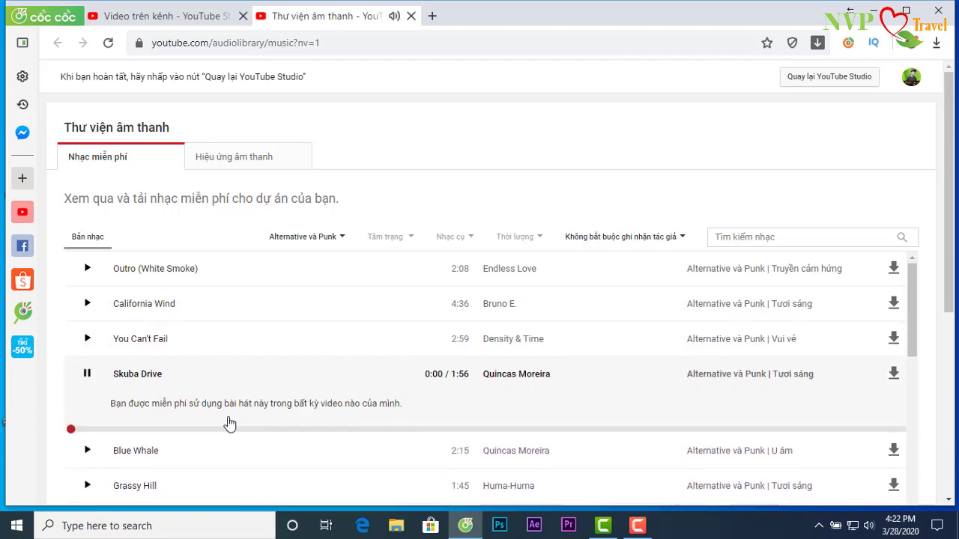
click(89, 453)
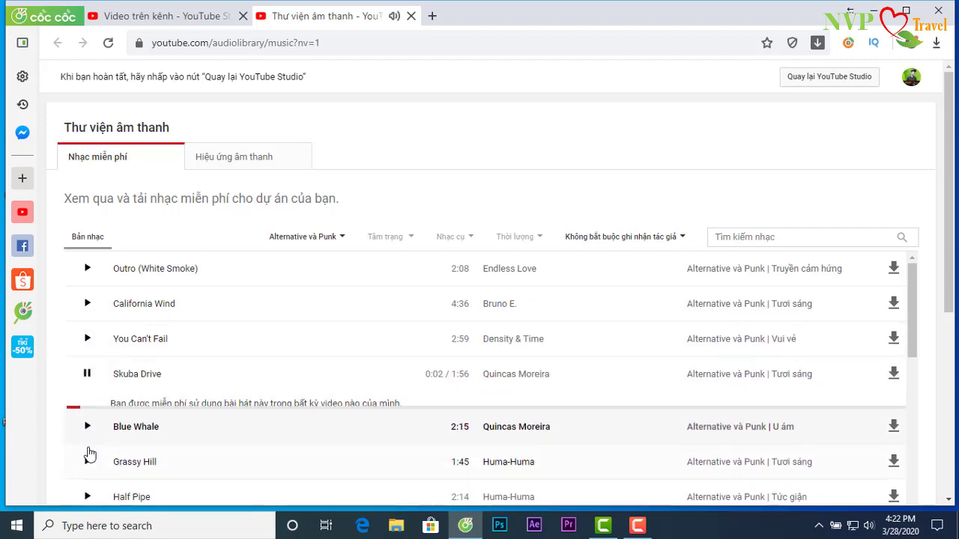
click(86, 414)
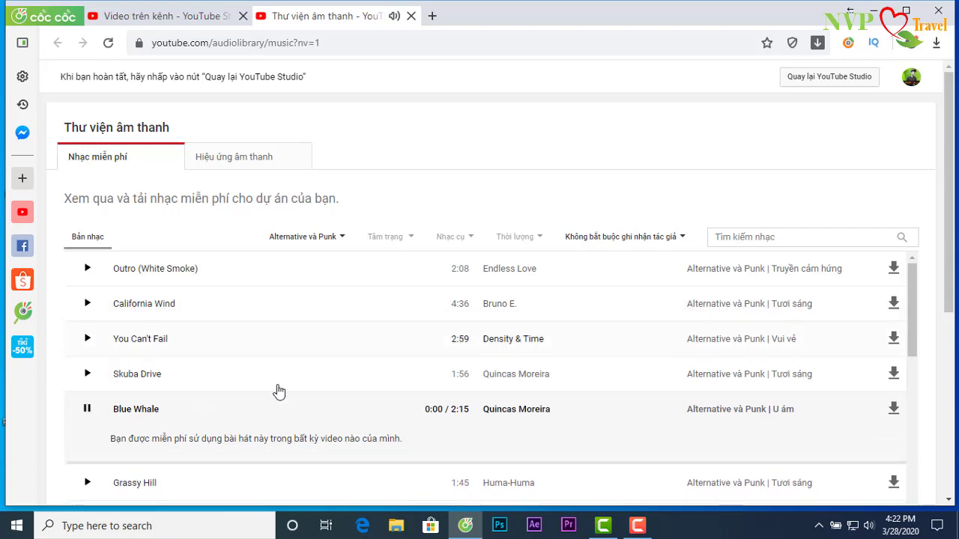
click(202, 465)
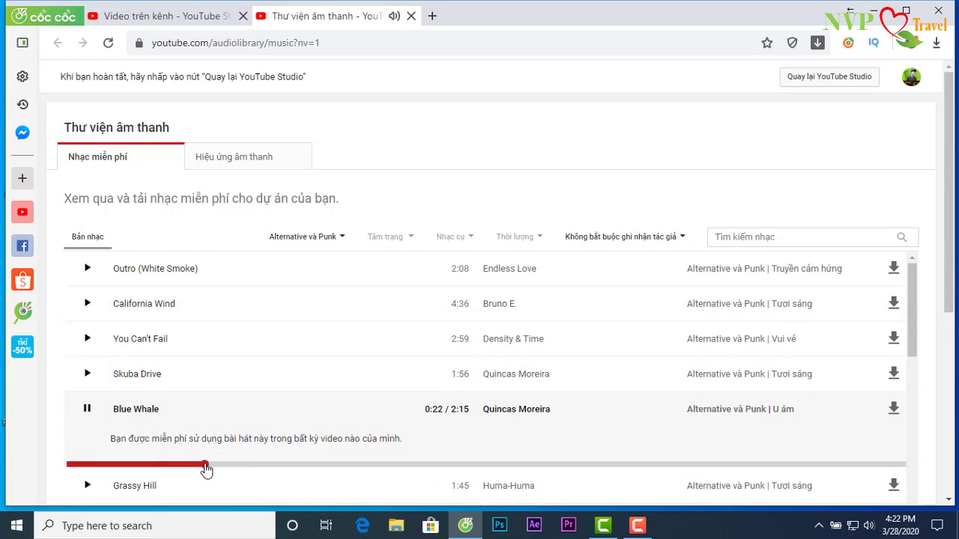
Step: Stop the "Blue Whale" preview, download the track, and show the downloaded file in its folder
click(87, 411)
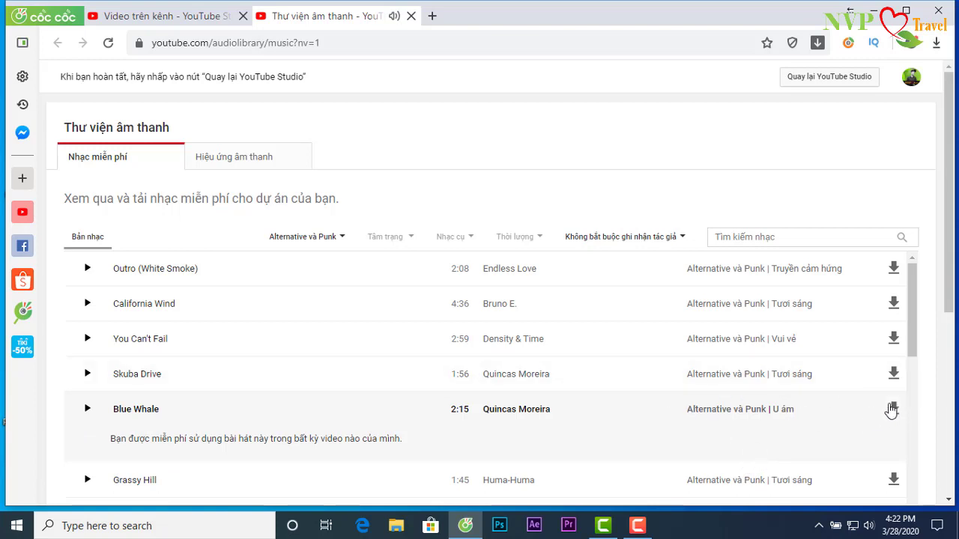
click(894, 411)
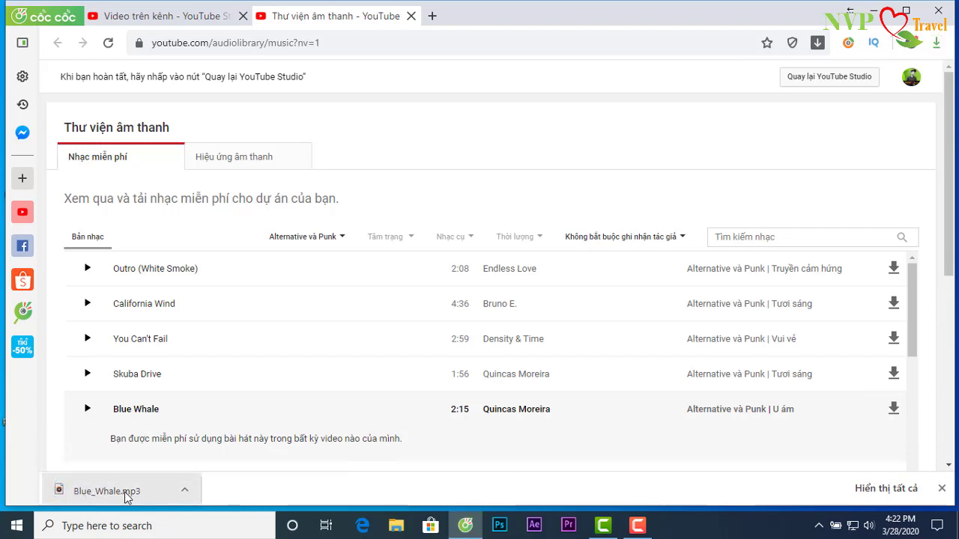
click(876, 491)
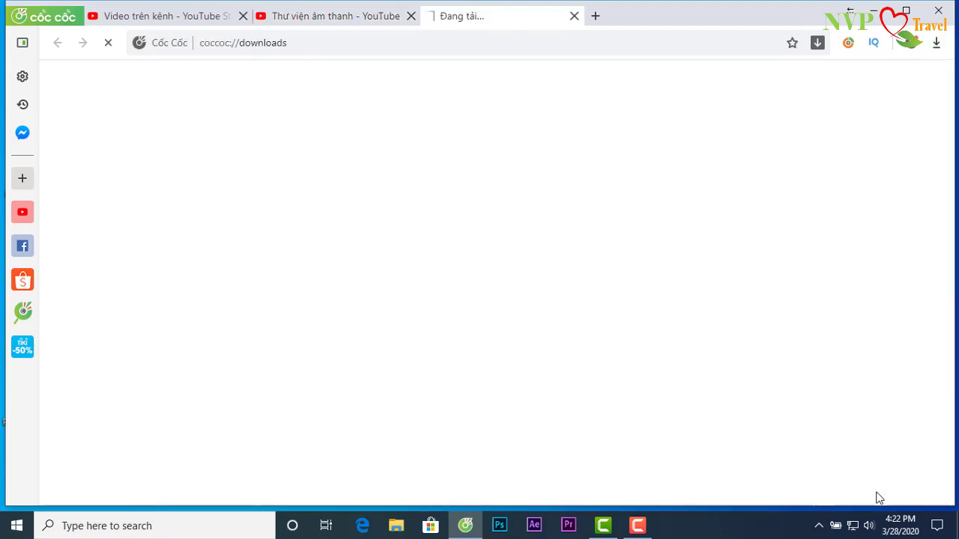
click(422, 187)
Step: Copy the Blue_Whale file from the Downloads folder to the desktop and place it near the middle of the desktop
right_click(335, 194)
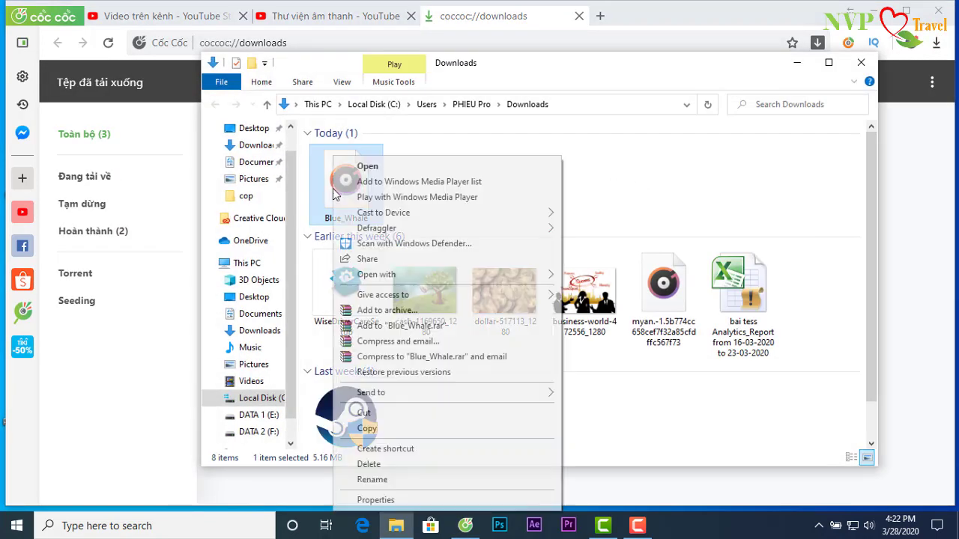
click(368, 429)
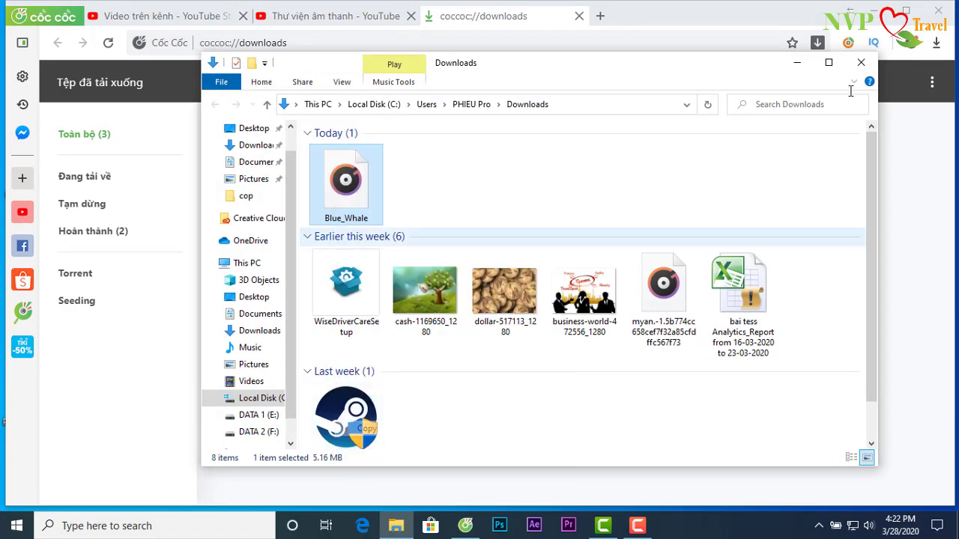
click(861, 63)
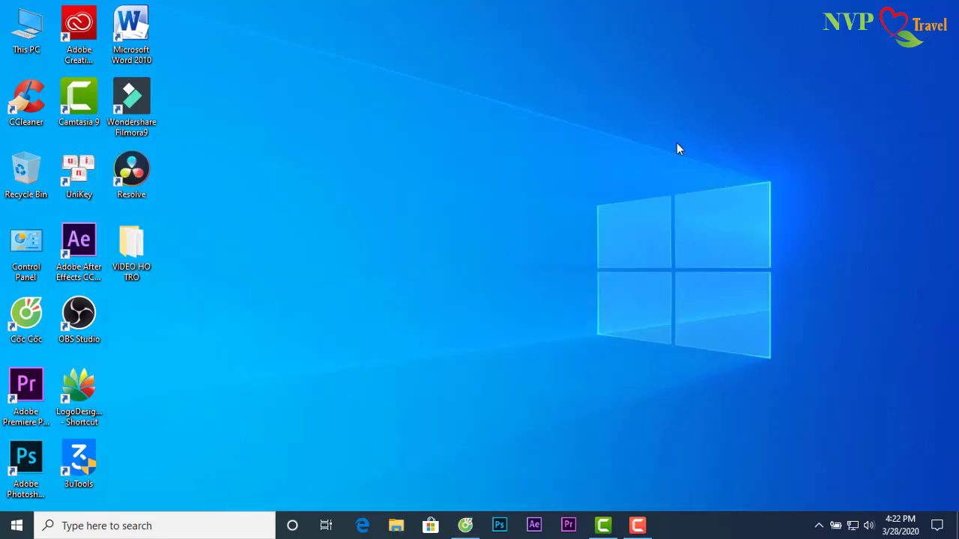
right_click(496, 159)
click(535, 218)
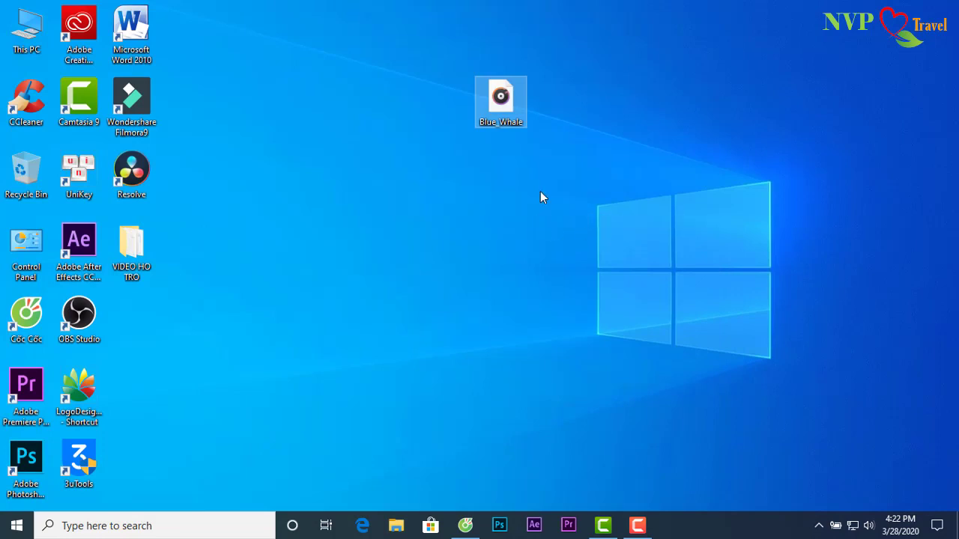
drag(514, 120, 511, 261)
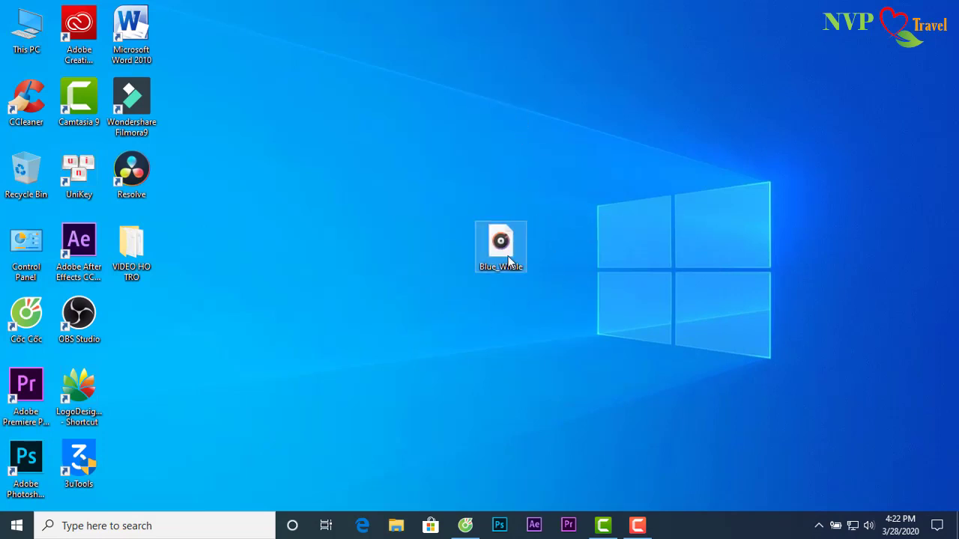
Step: Open the Blue_Whale file from the desktop in the music player, and close the player
double_click(504, 251)
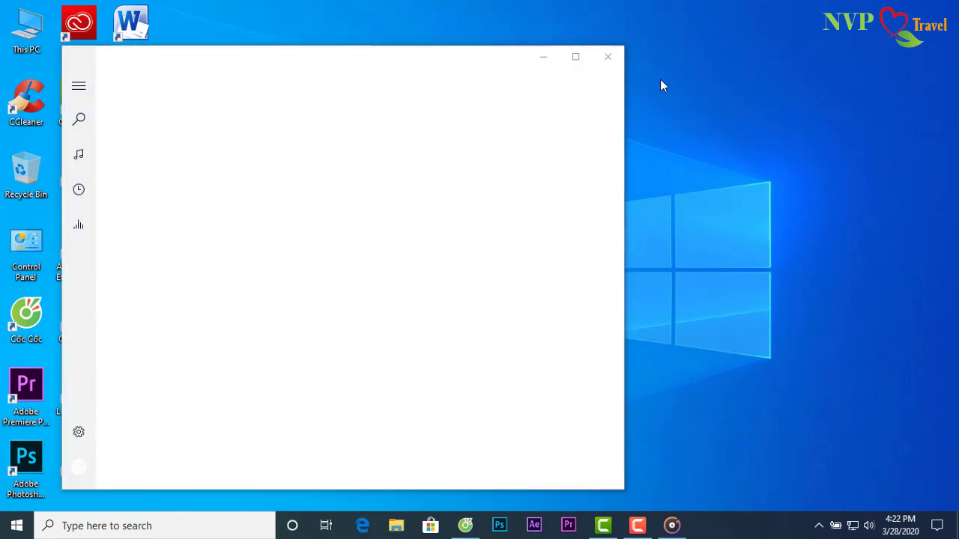
click(608, 57)
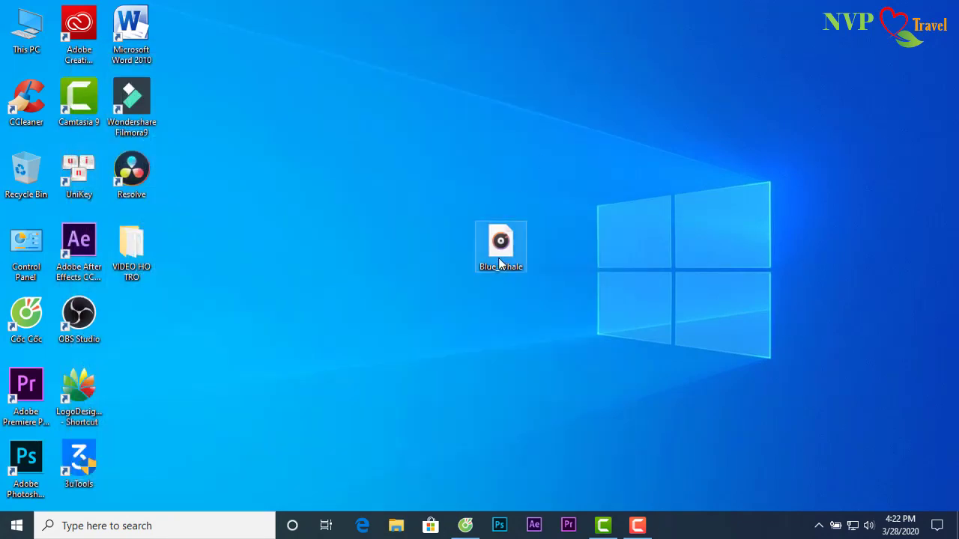
Step: Switch back to the Cốc Cốc browser and bring up the YouTube audio library page
click(637, 525)
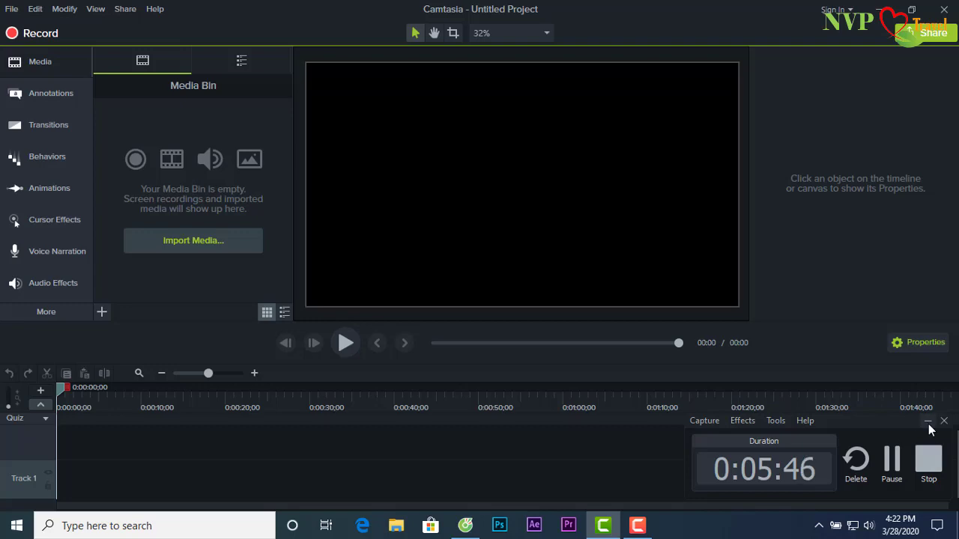
click(928, 424)
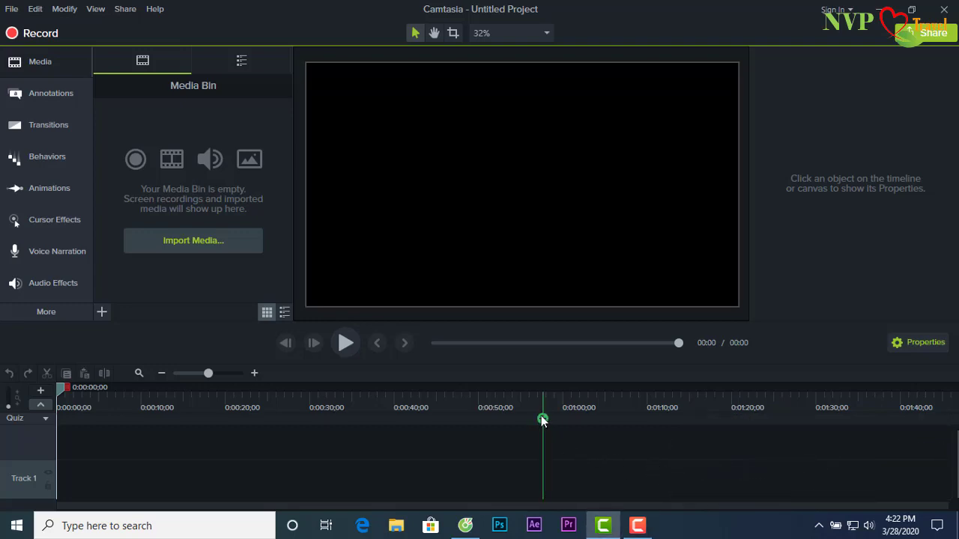
click(466, 526)
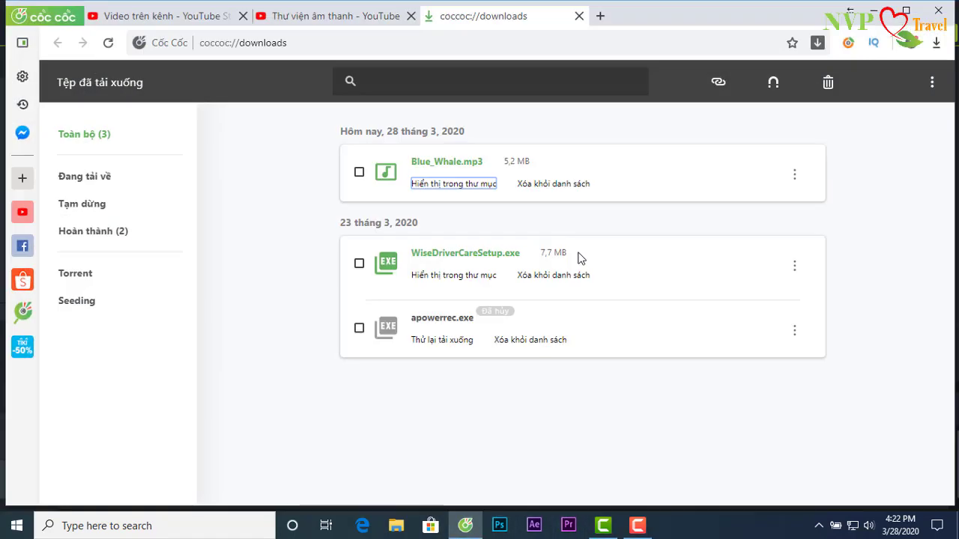
click(345, 19)
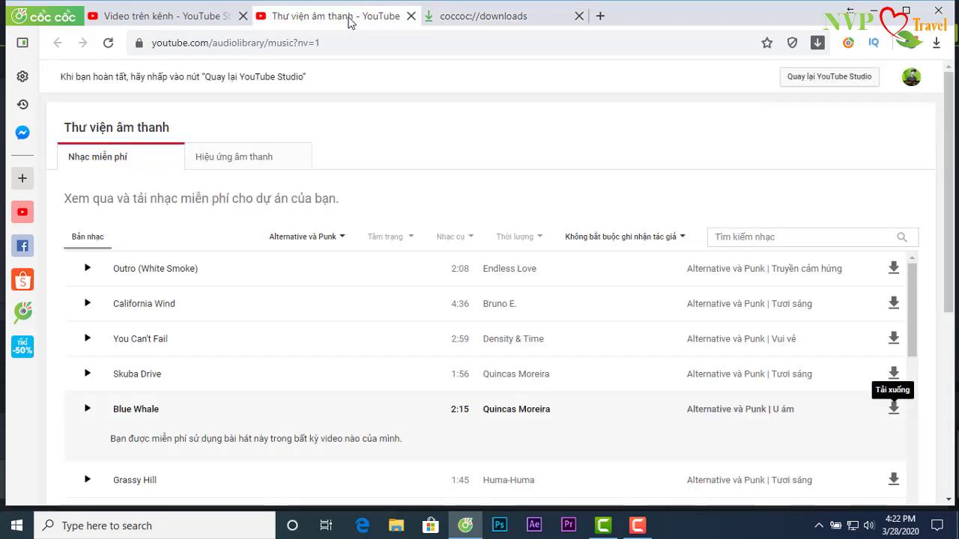
click(173, 16)
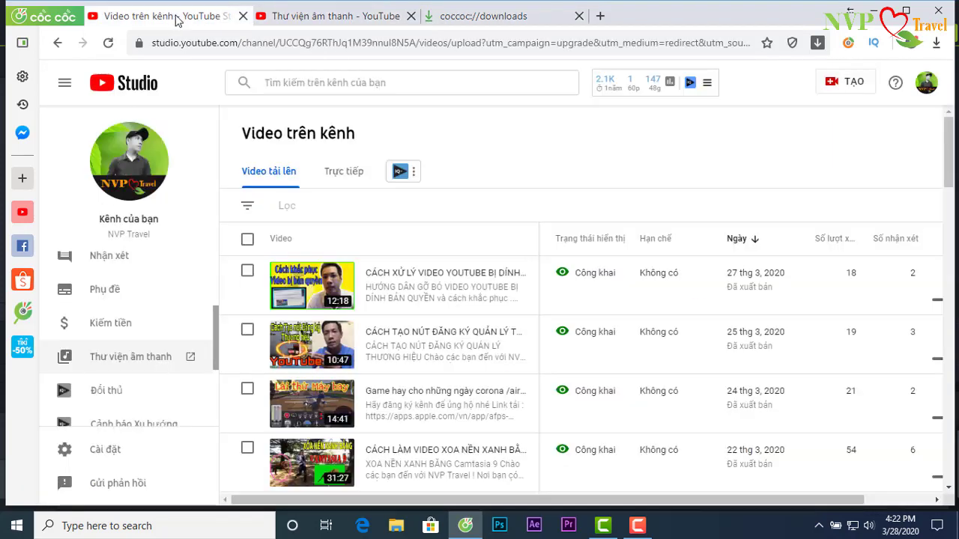
click(365, 21)
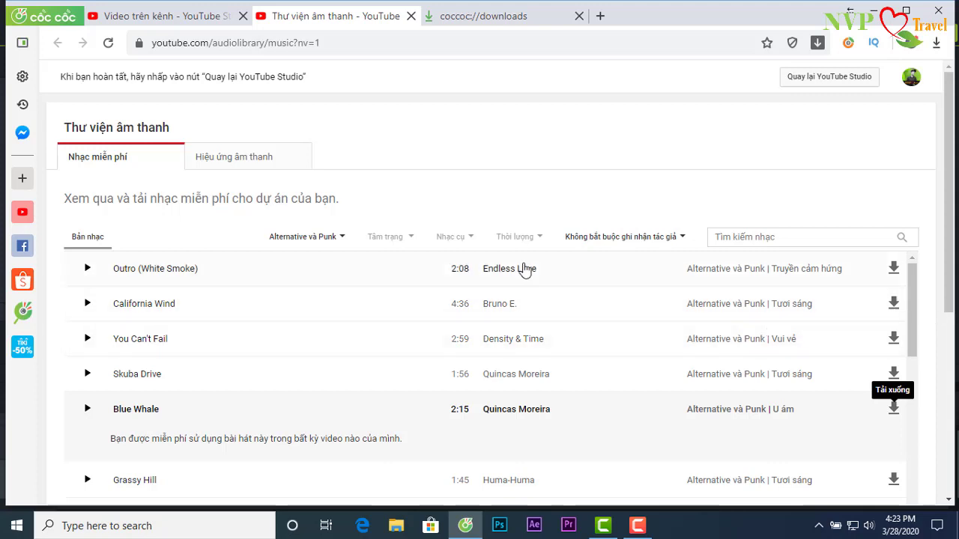
Step: Filter the free music by the mood "Lãng mạn" and set the genre to "Tất cả thể loại"
click(405, 239)
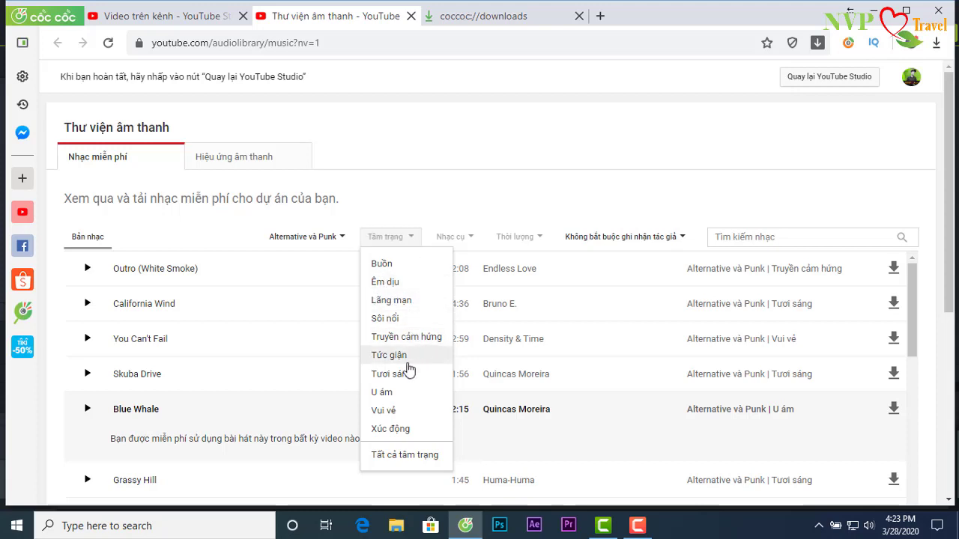
click(386, 302)
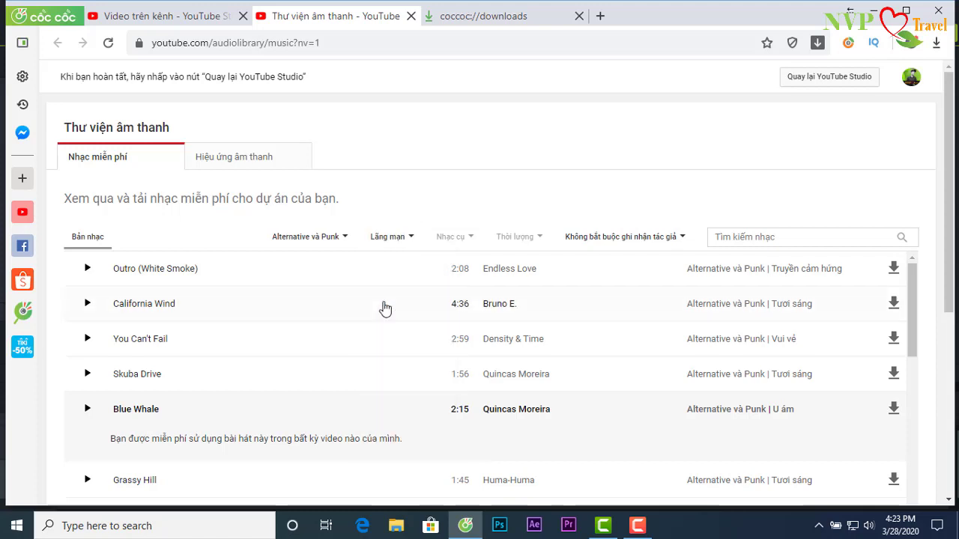
click(308, 240)
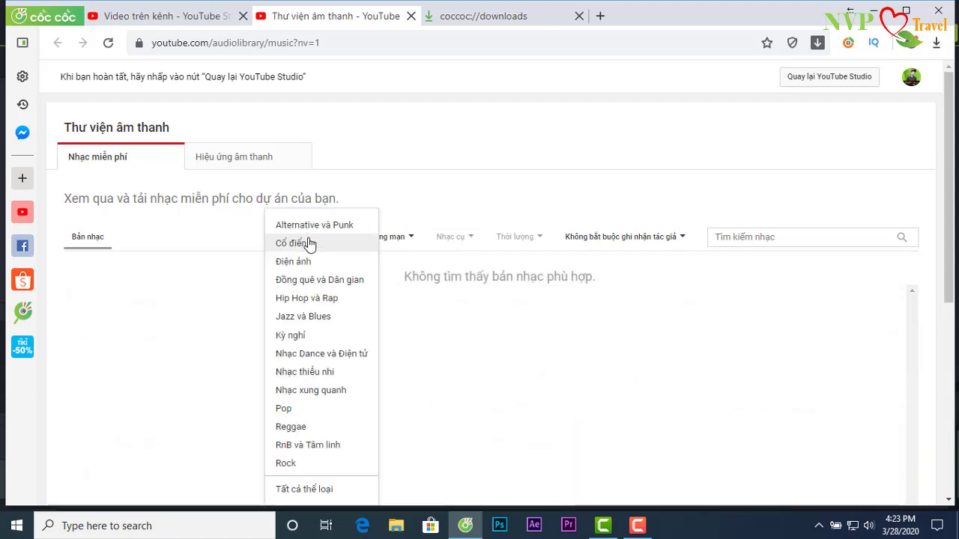
click(303, 490)
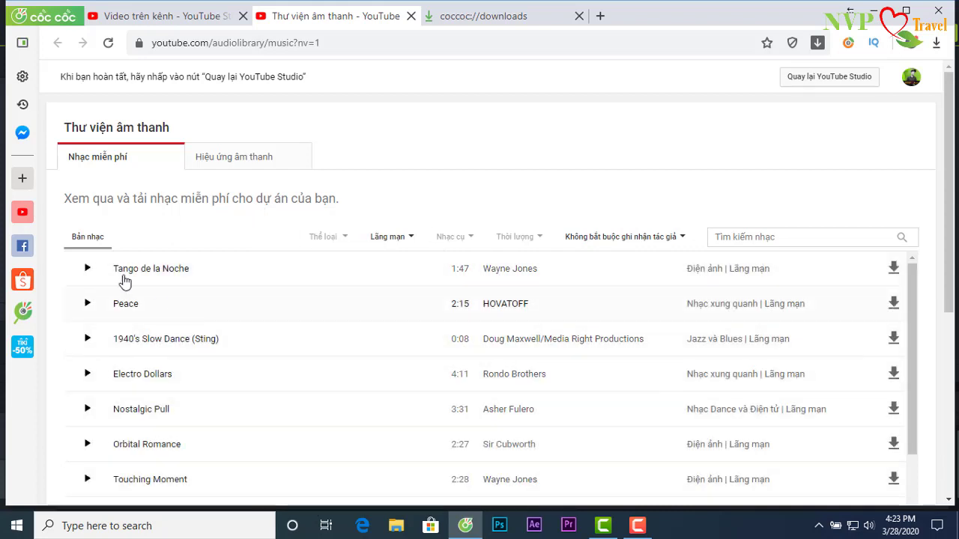
Step: Preview "Peace", skipping to about 0:18, "1940's Slow Dance (Sting)" and "Electro Dollars", and stop the playback
click(87, 305)
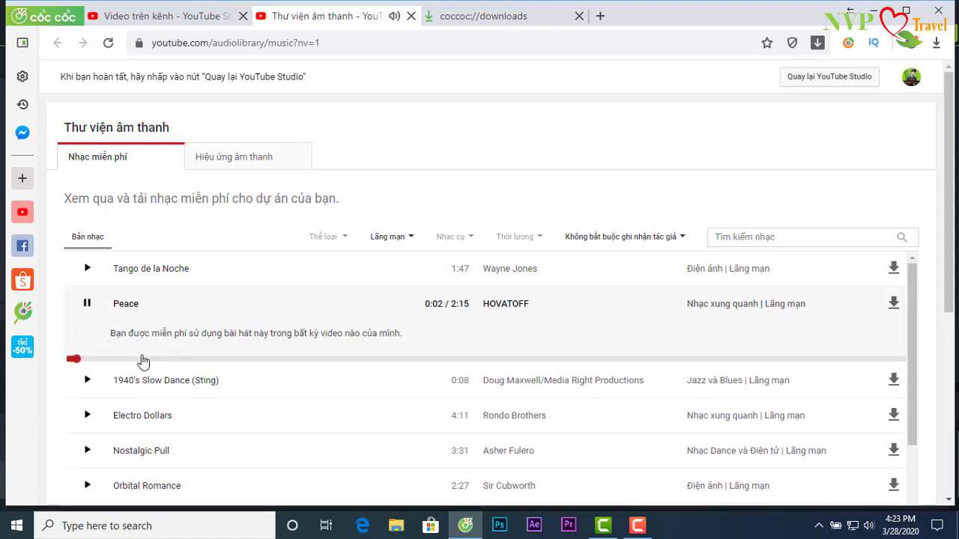
click(176, 361)
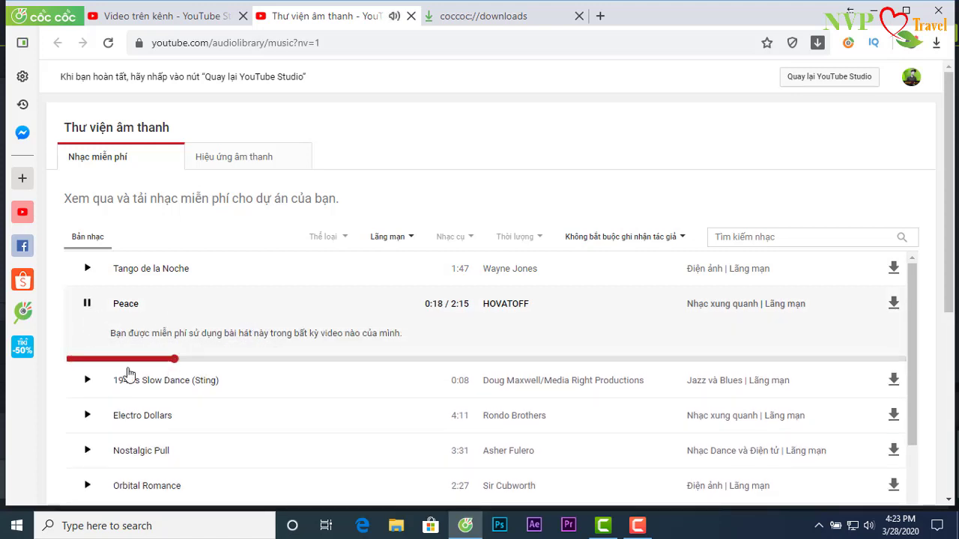
click(87, 378)
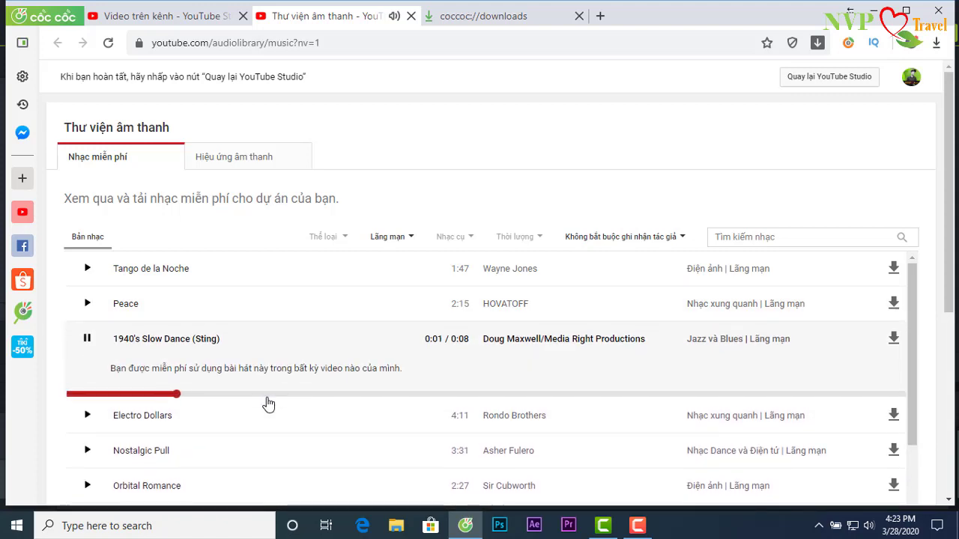
click(87, 415)
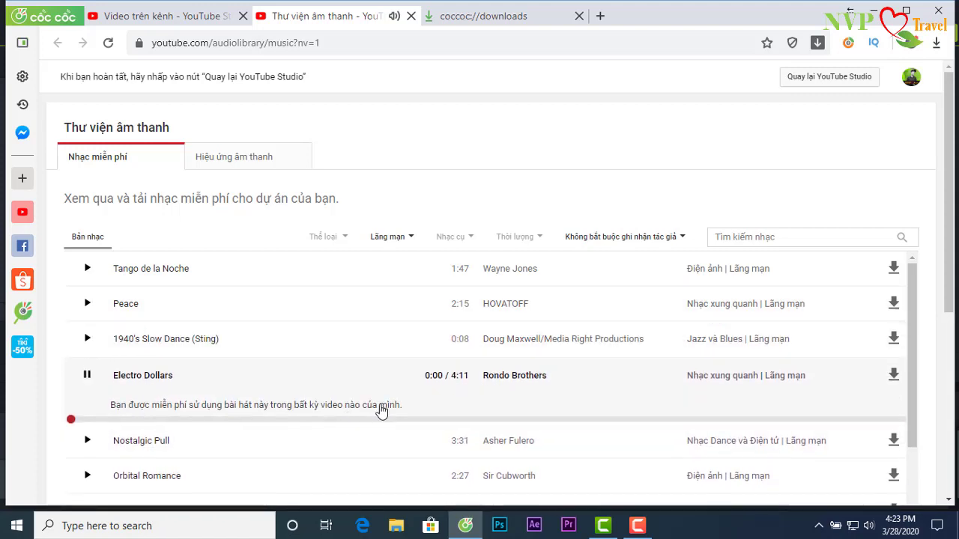
click(87, 378)
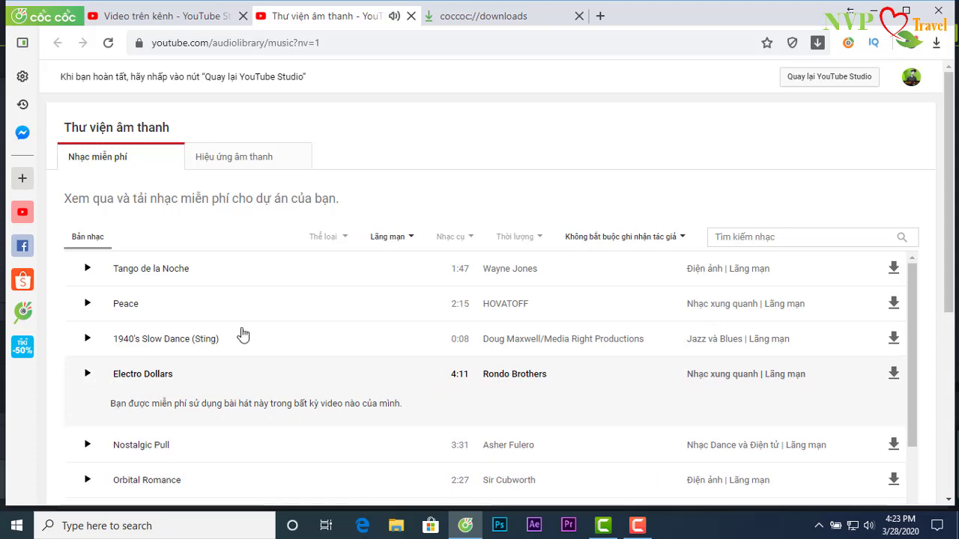
Step: Look through the instrument and duration filter options for the free music without choosing any
click(457, 236)
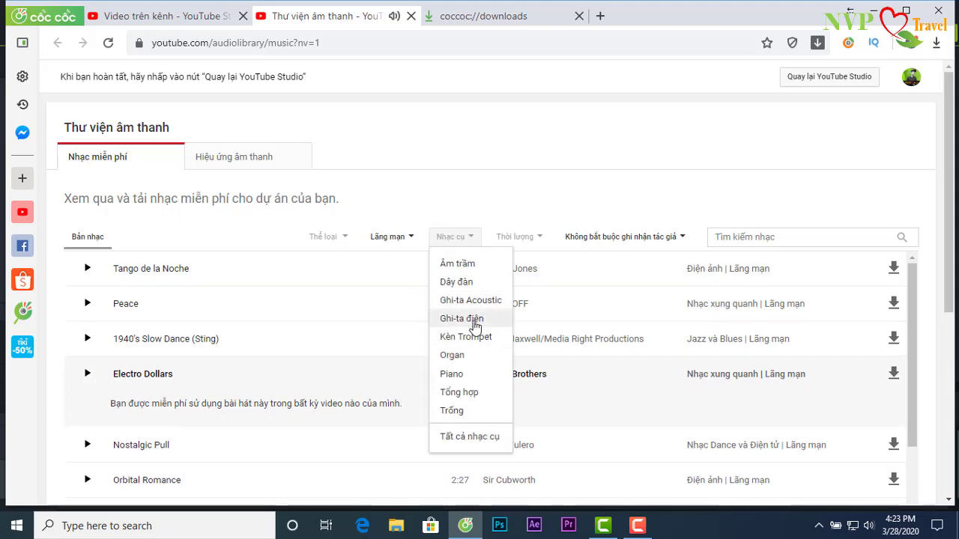
click(528, 238)
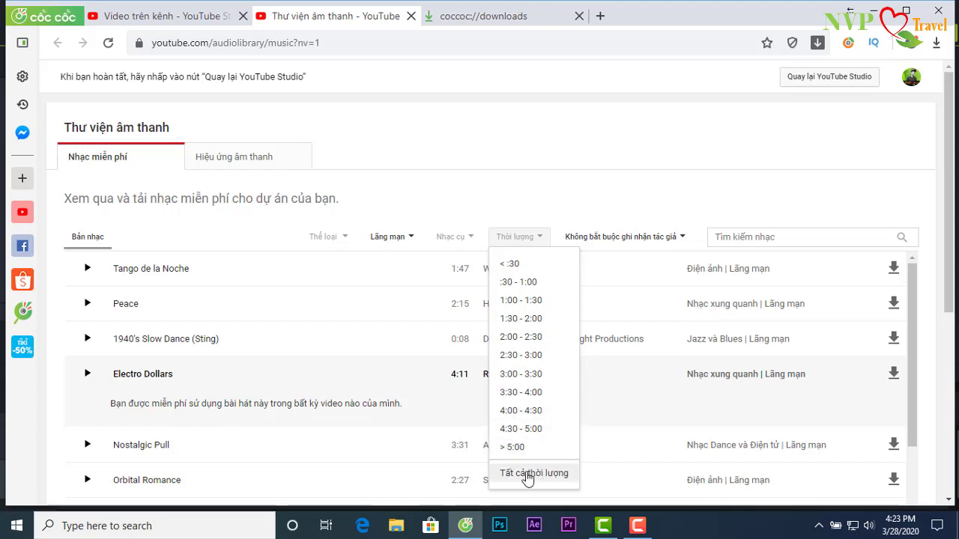
click(607, 204)
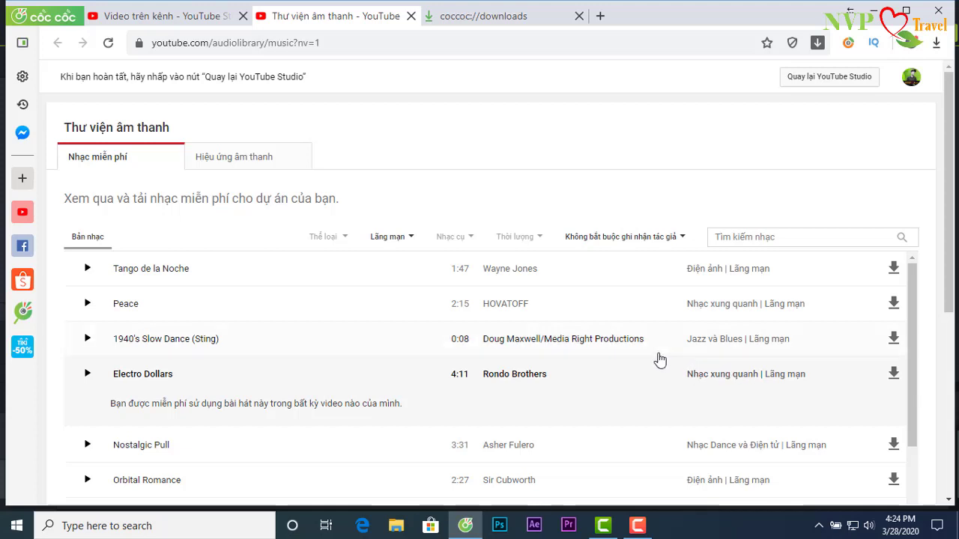
Step: Show the sound effects library and preview "18V Cordless Drill Switch", "50 Cal Shells Drop" and "A10 Jet Flyby fire"
click(245, 162)
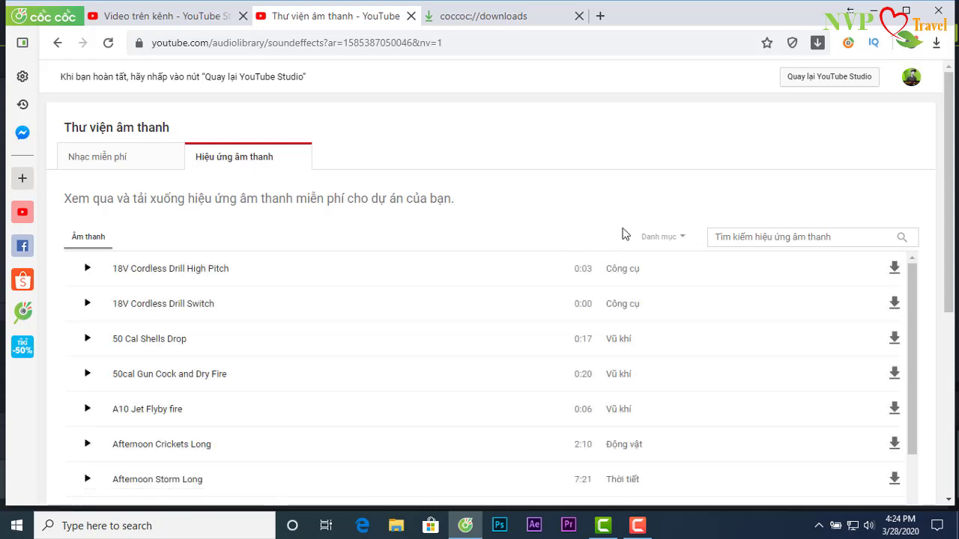
click(87, 306)
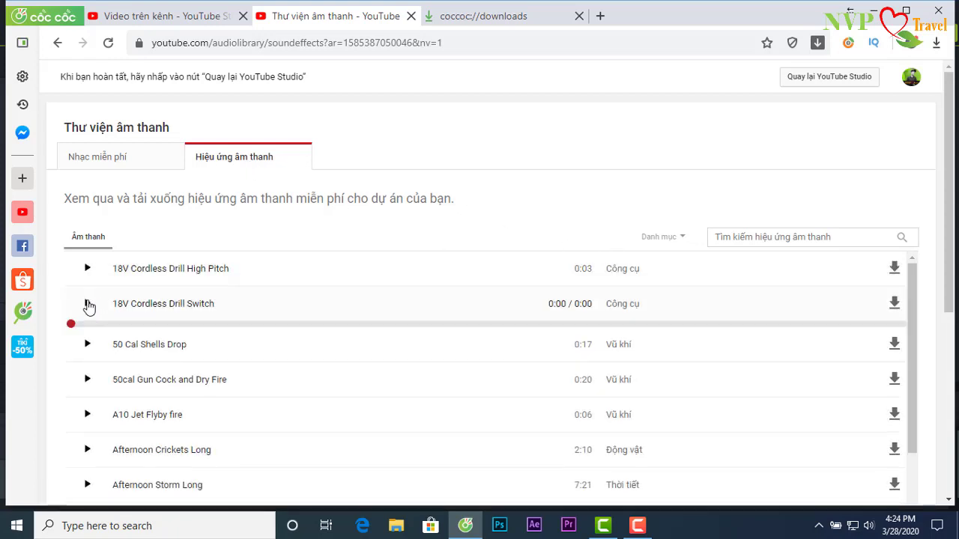
click(87, 341)
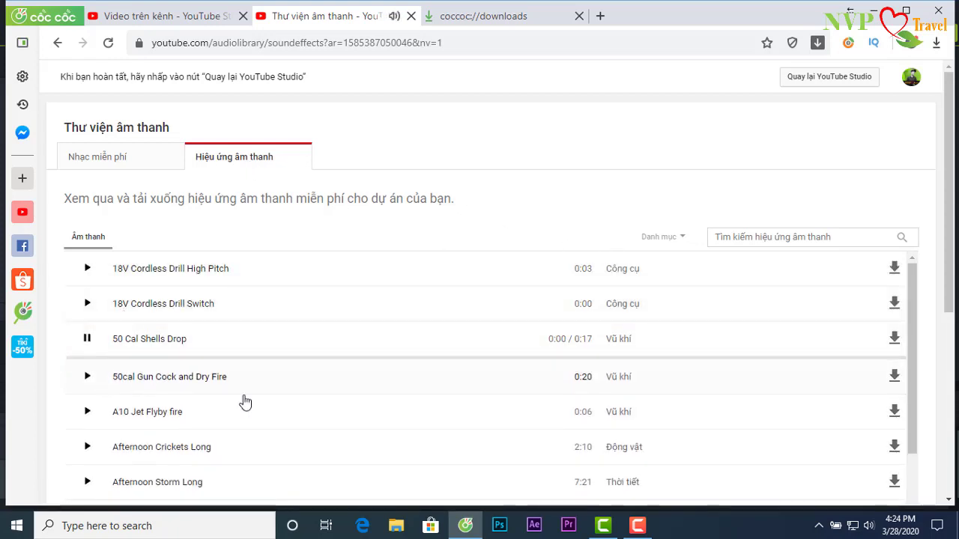
click(87, 417)
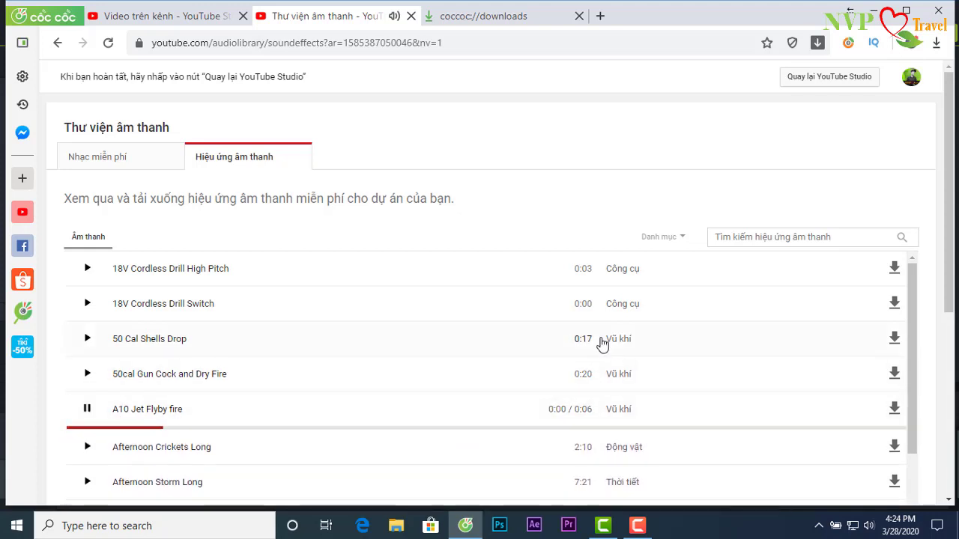
Step: Preview the sound effects "Afternoon Crickets Long" and "Afternoon Storm Long", skipping to about 1:57 in "Afternoon Storm Long"
scroll(783, 399, down, 2)
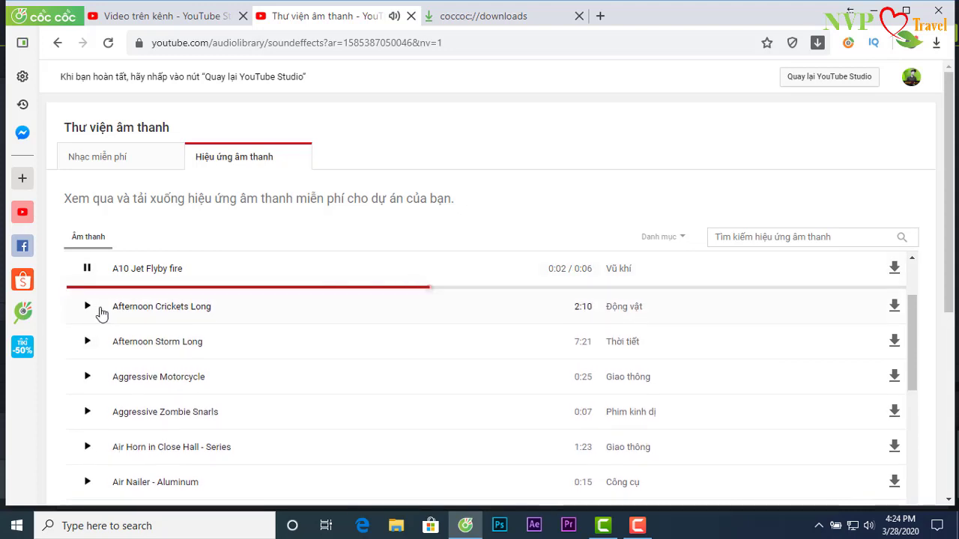
click(87, 307)
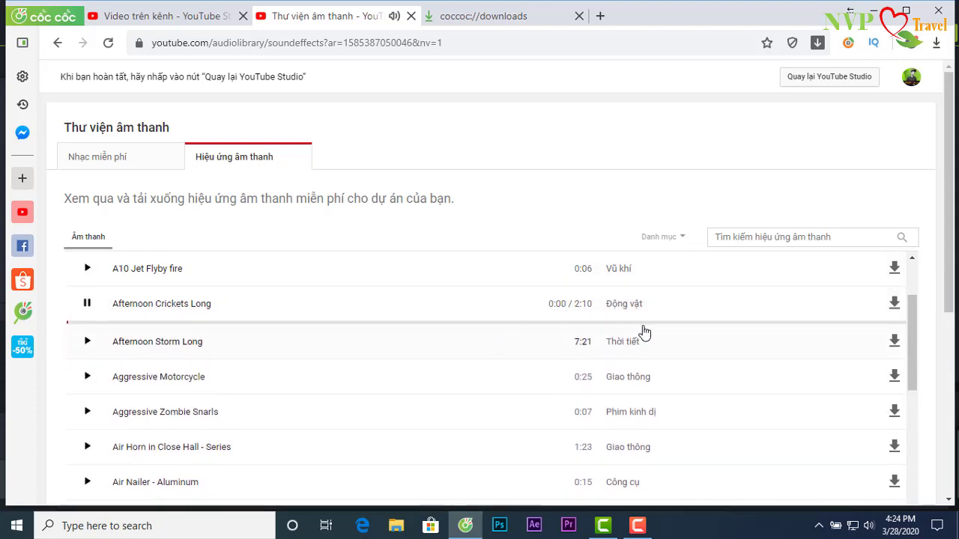
click(306, 332)
click(289, 361)
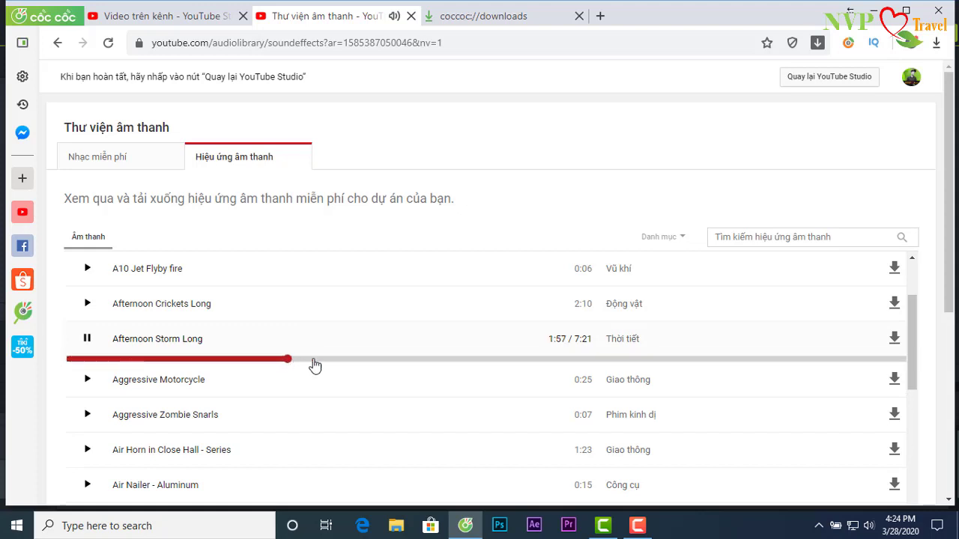
Step: Return to the free music list, browse its new tracks, and close the browser's downloads page
click(127, 166)
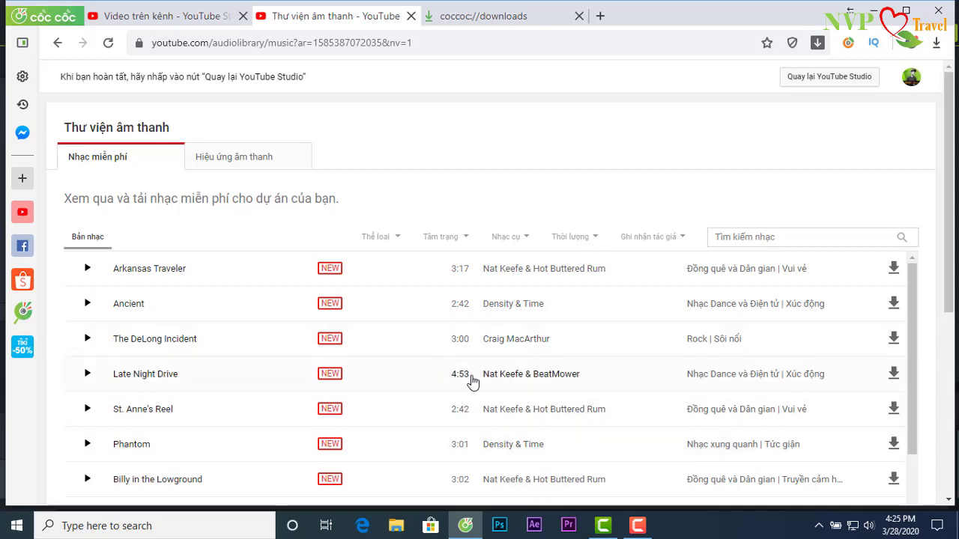
scroll(471, 382, down, 3)
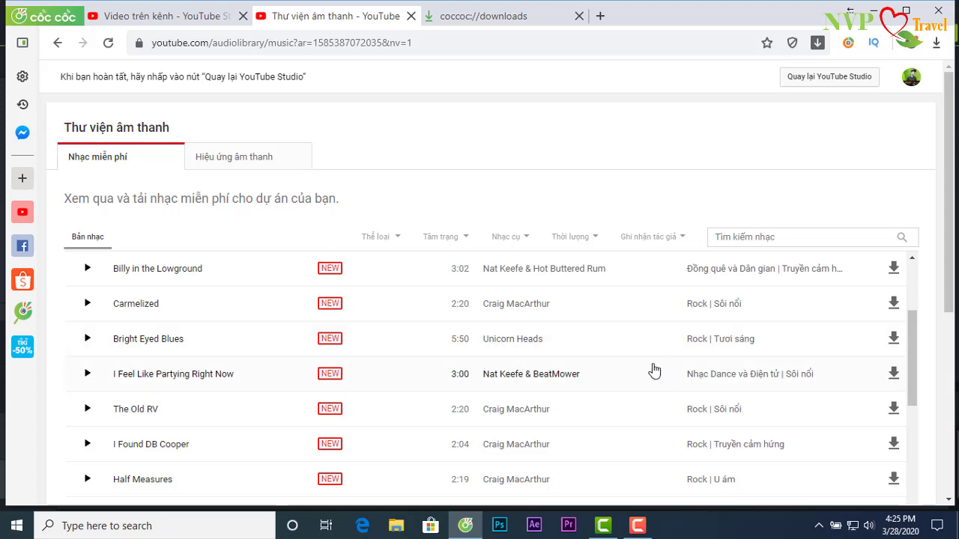
scroll(650, 370, up, 3)
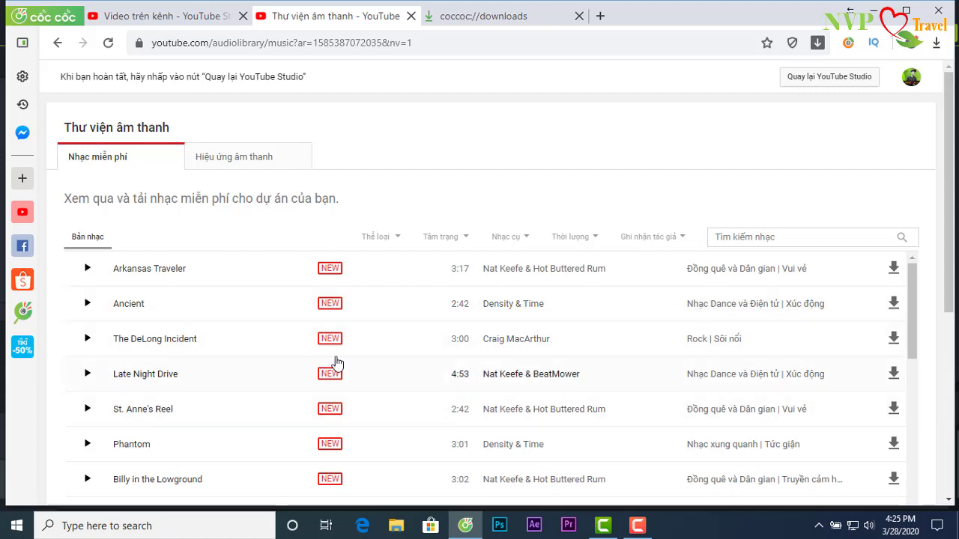
click(569, 25)
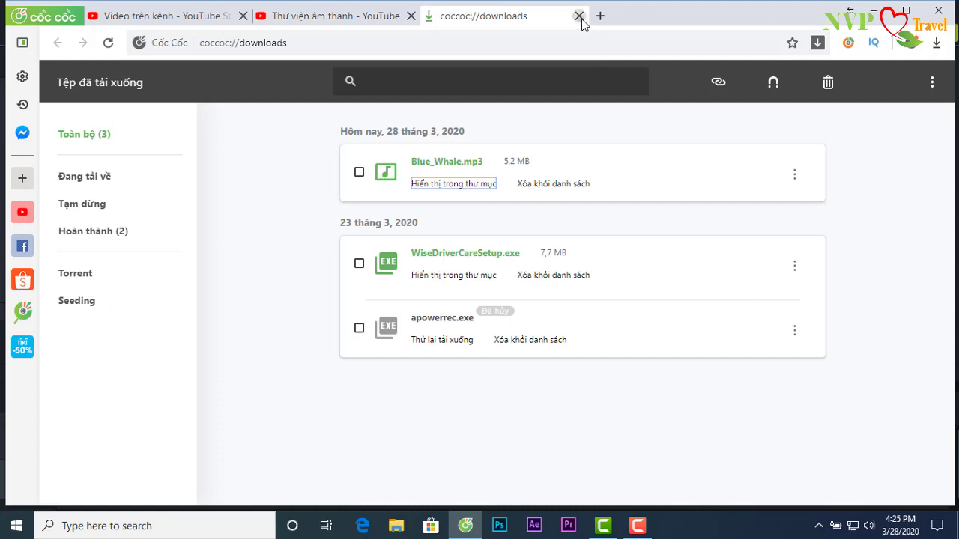
click(580, 17)
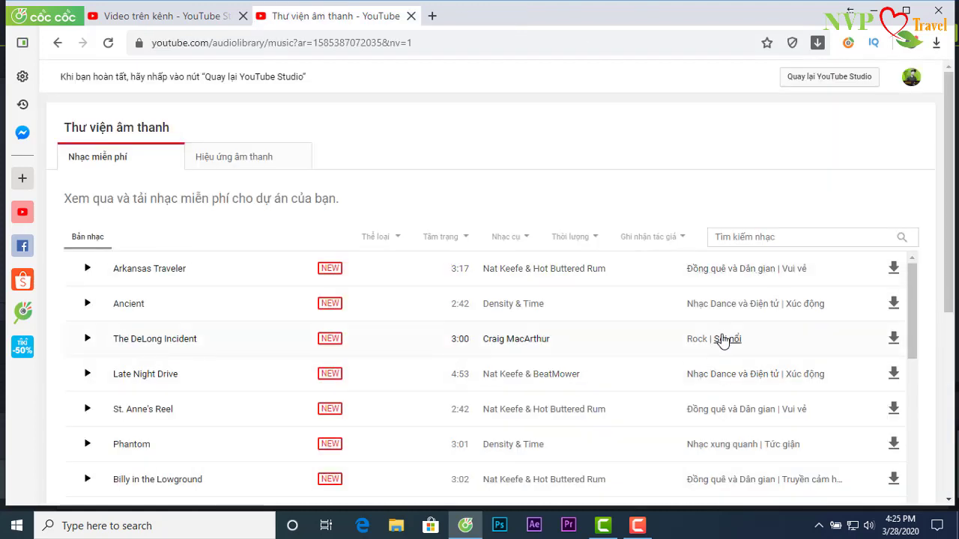